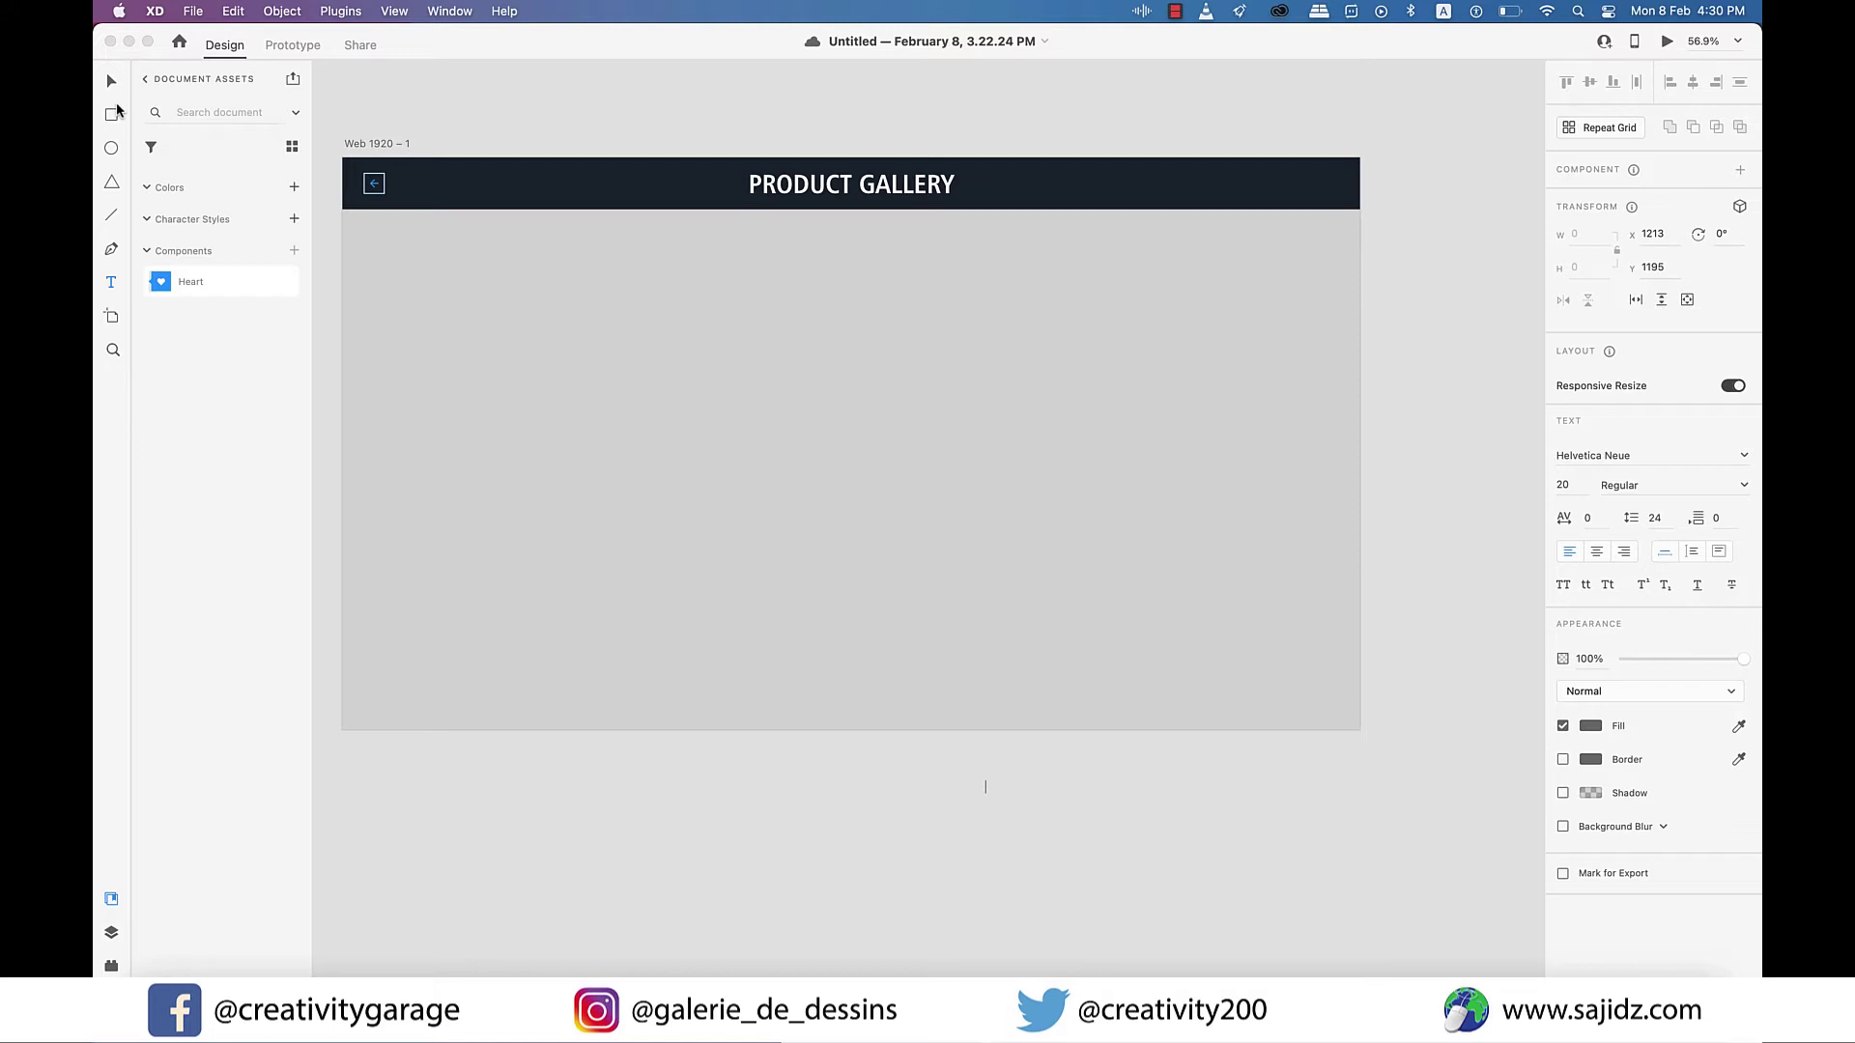
Draw a 610 × 322 white card under the header and round its corners to 24
{"action": "left_click", "coordinate": [113, 113]}
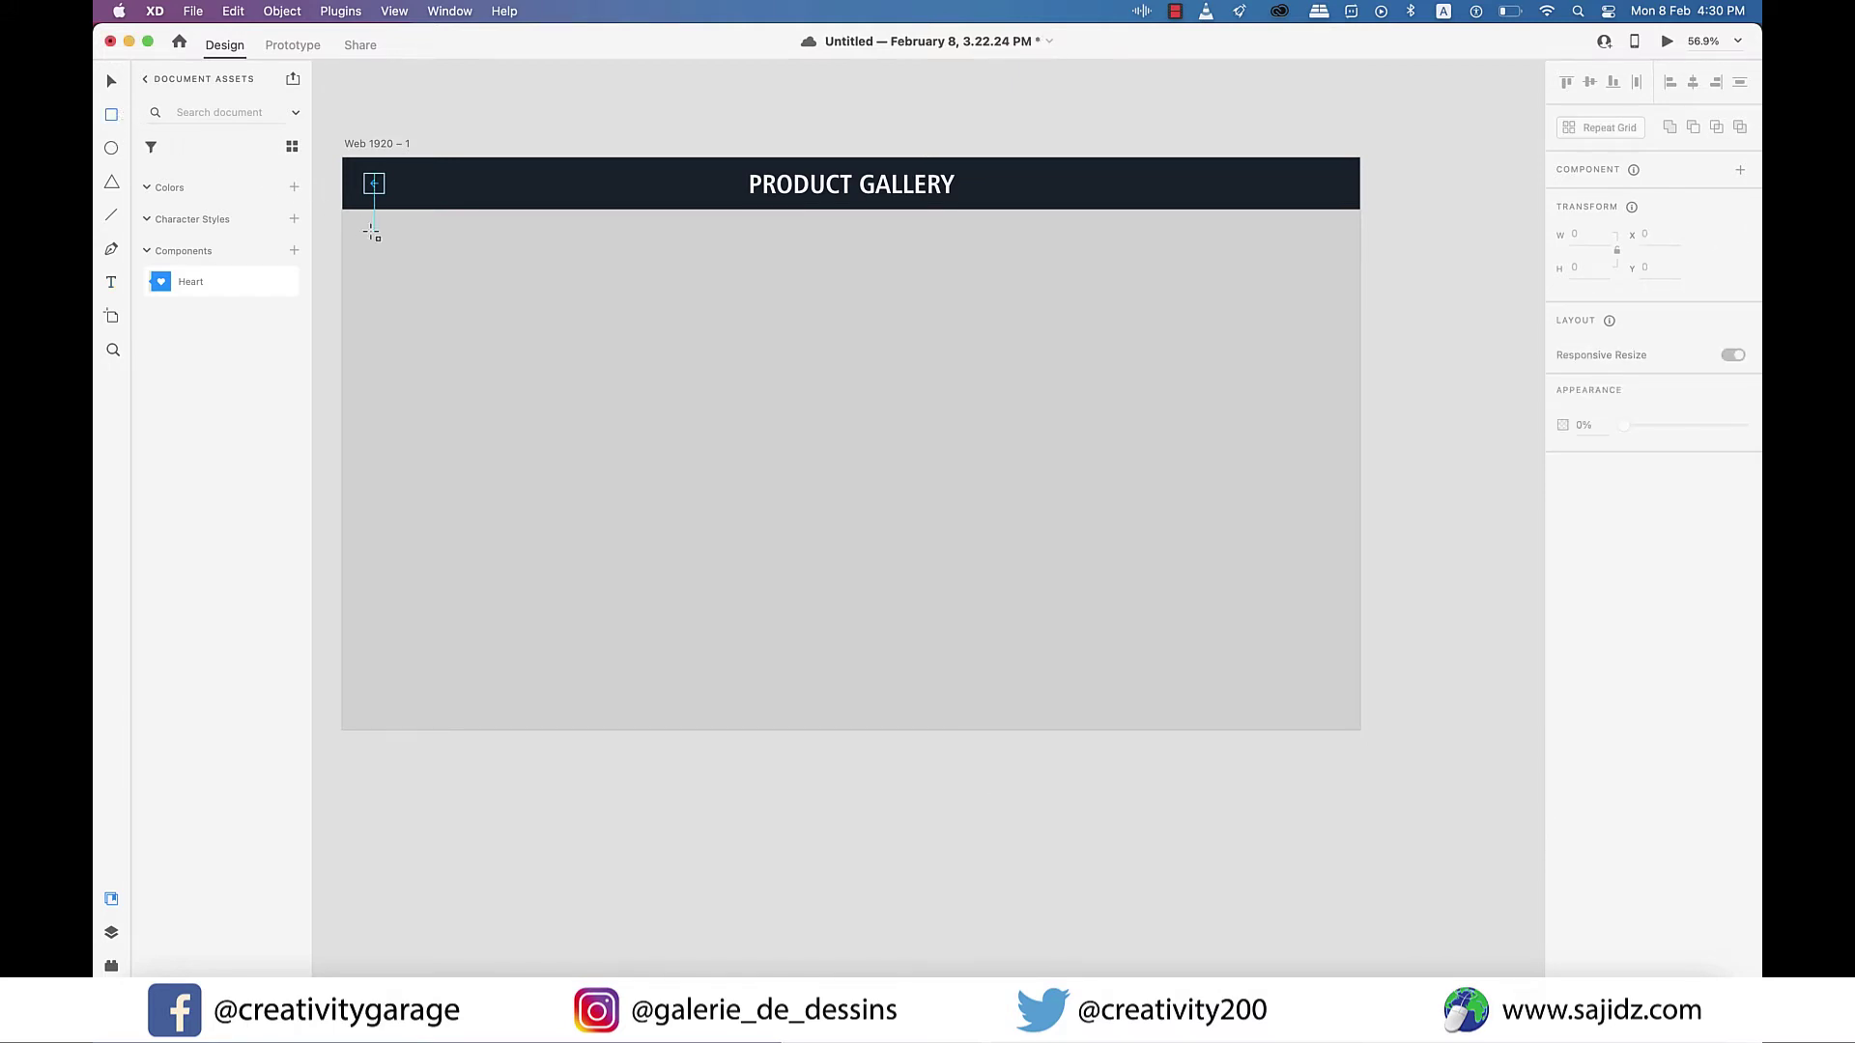
{"action": "mouse_move", "coordinate": [374, 231]}
{"action": "left_mouse_down"}
{"action": "mouse_move", "coordinate": [666, 402]}
{"action": "mouse_move", "coordinate": [714, 406]}
{"action": "mouse_move", "coordinate": [698, 402]}
{"action": "left_mouse_up"}
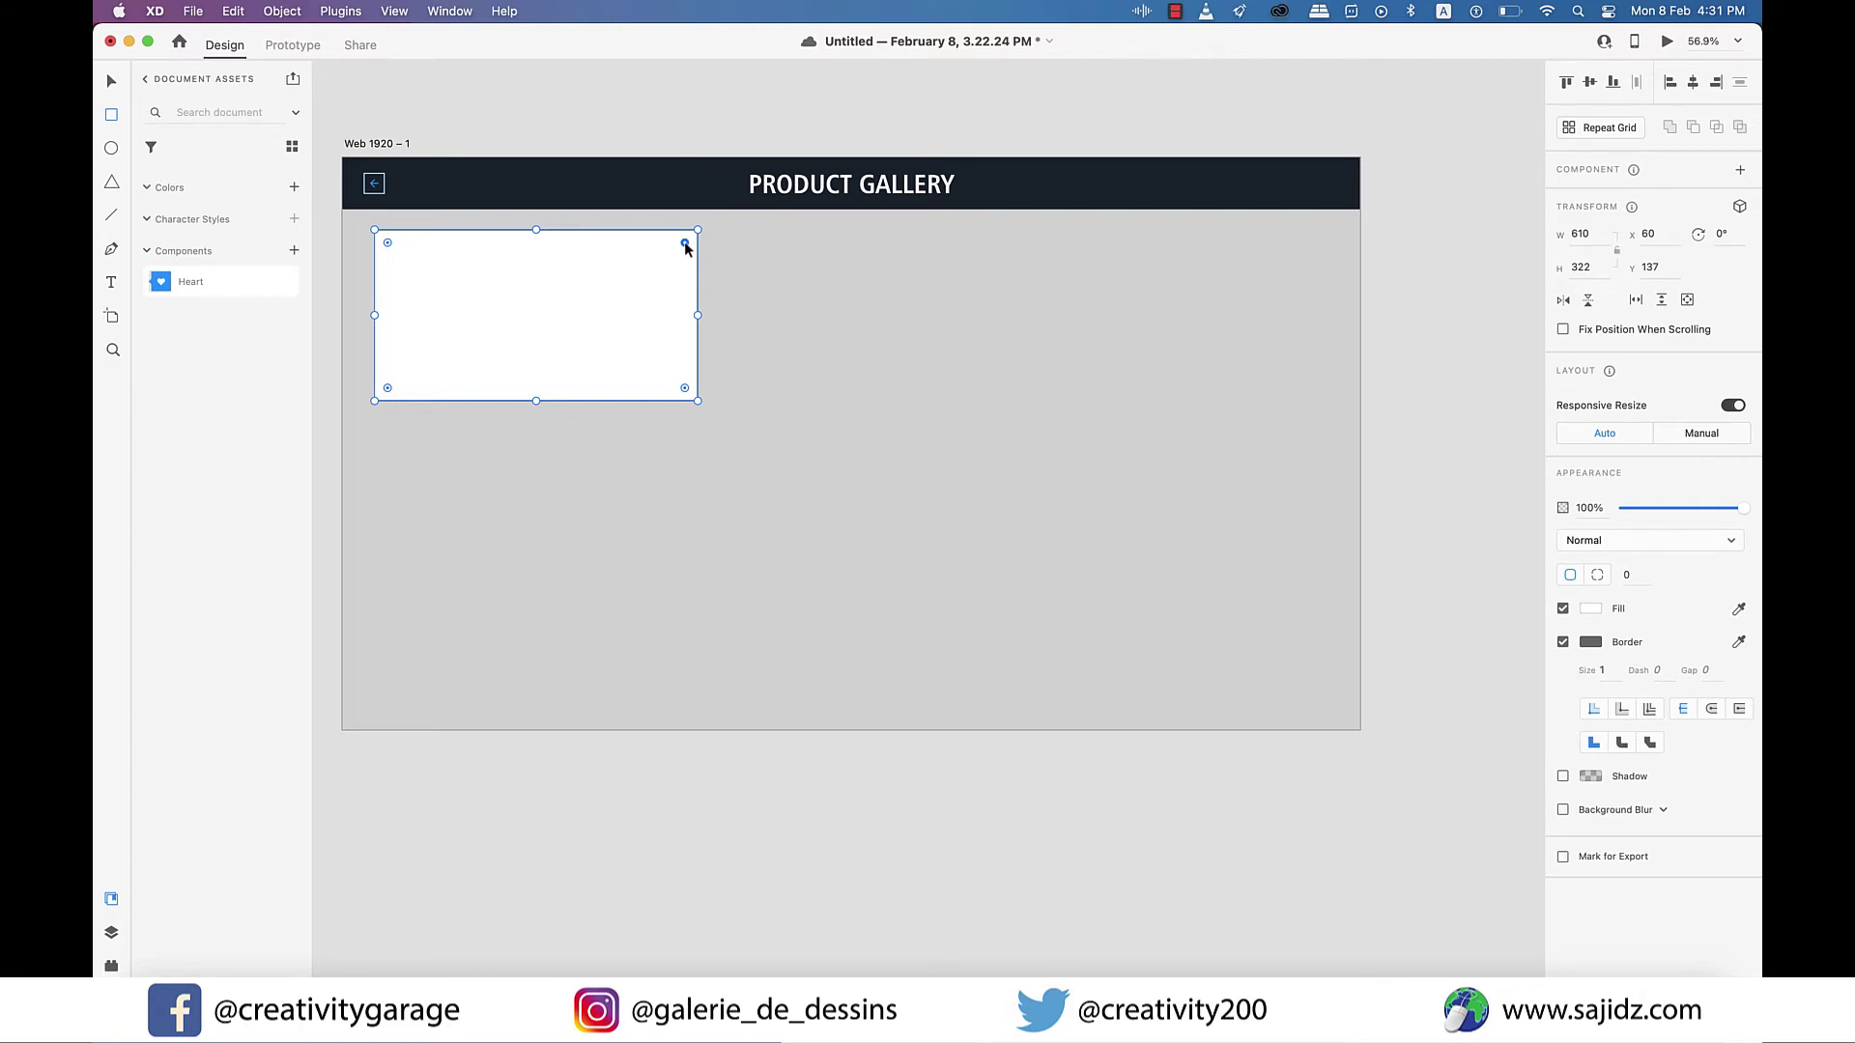
{"action": "left_click_drag", "start_coordinate": [684, 241], "coordinate": [688, 243]}
{"action": "left_click", "coordinate": [114, 85]}
{"action": "left_click", "coordinate": [664, 791]}
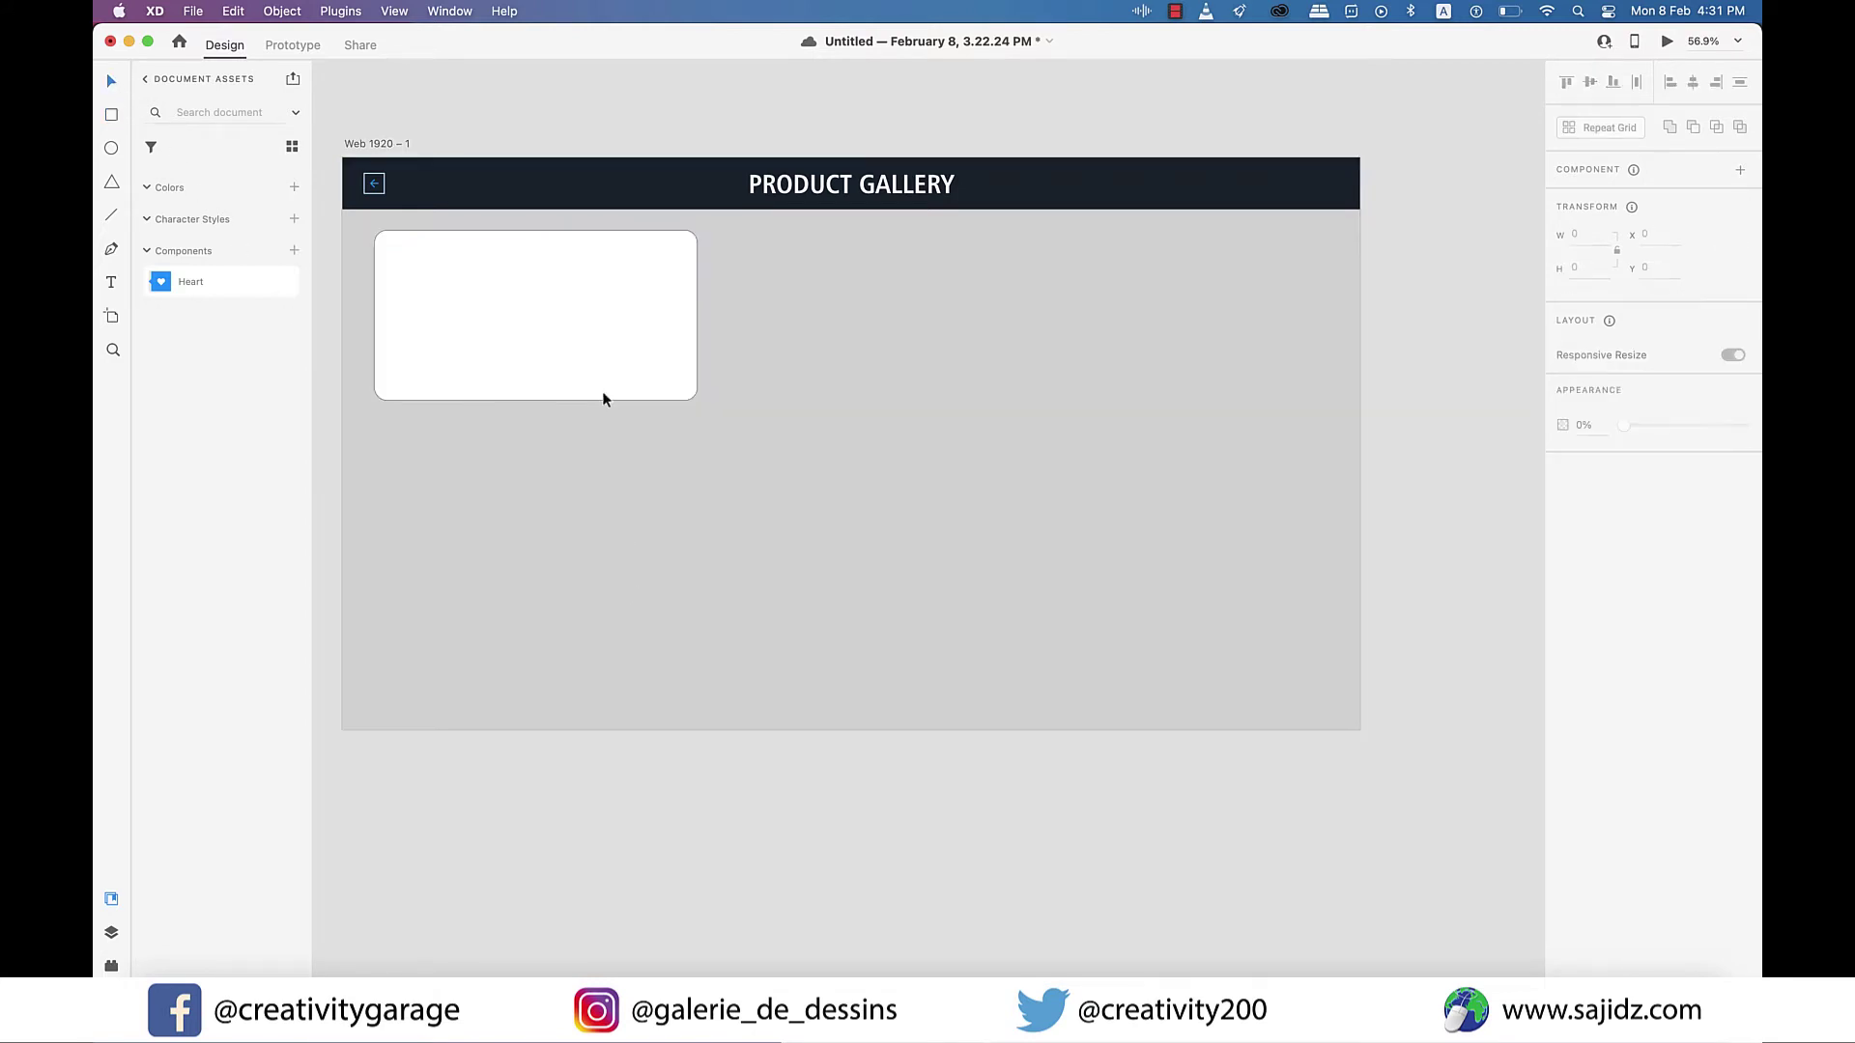
Place the 45.35 × 40 Heart component in the card's top-right corner
{"action": "left_click", "coordinate": [593, 326]}
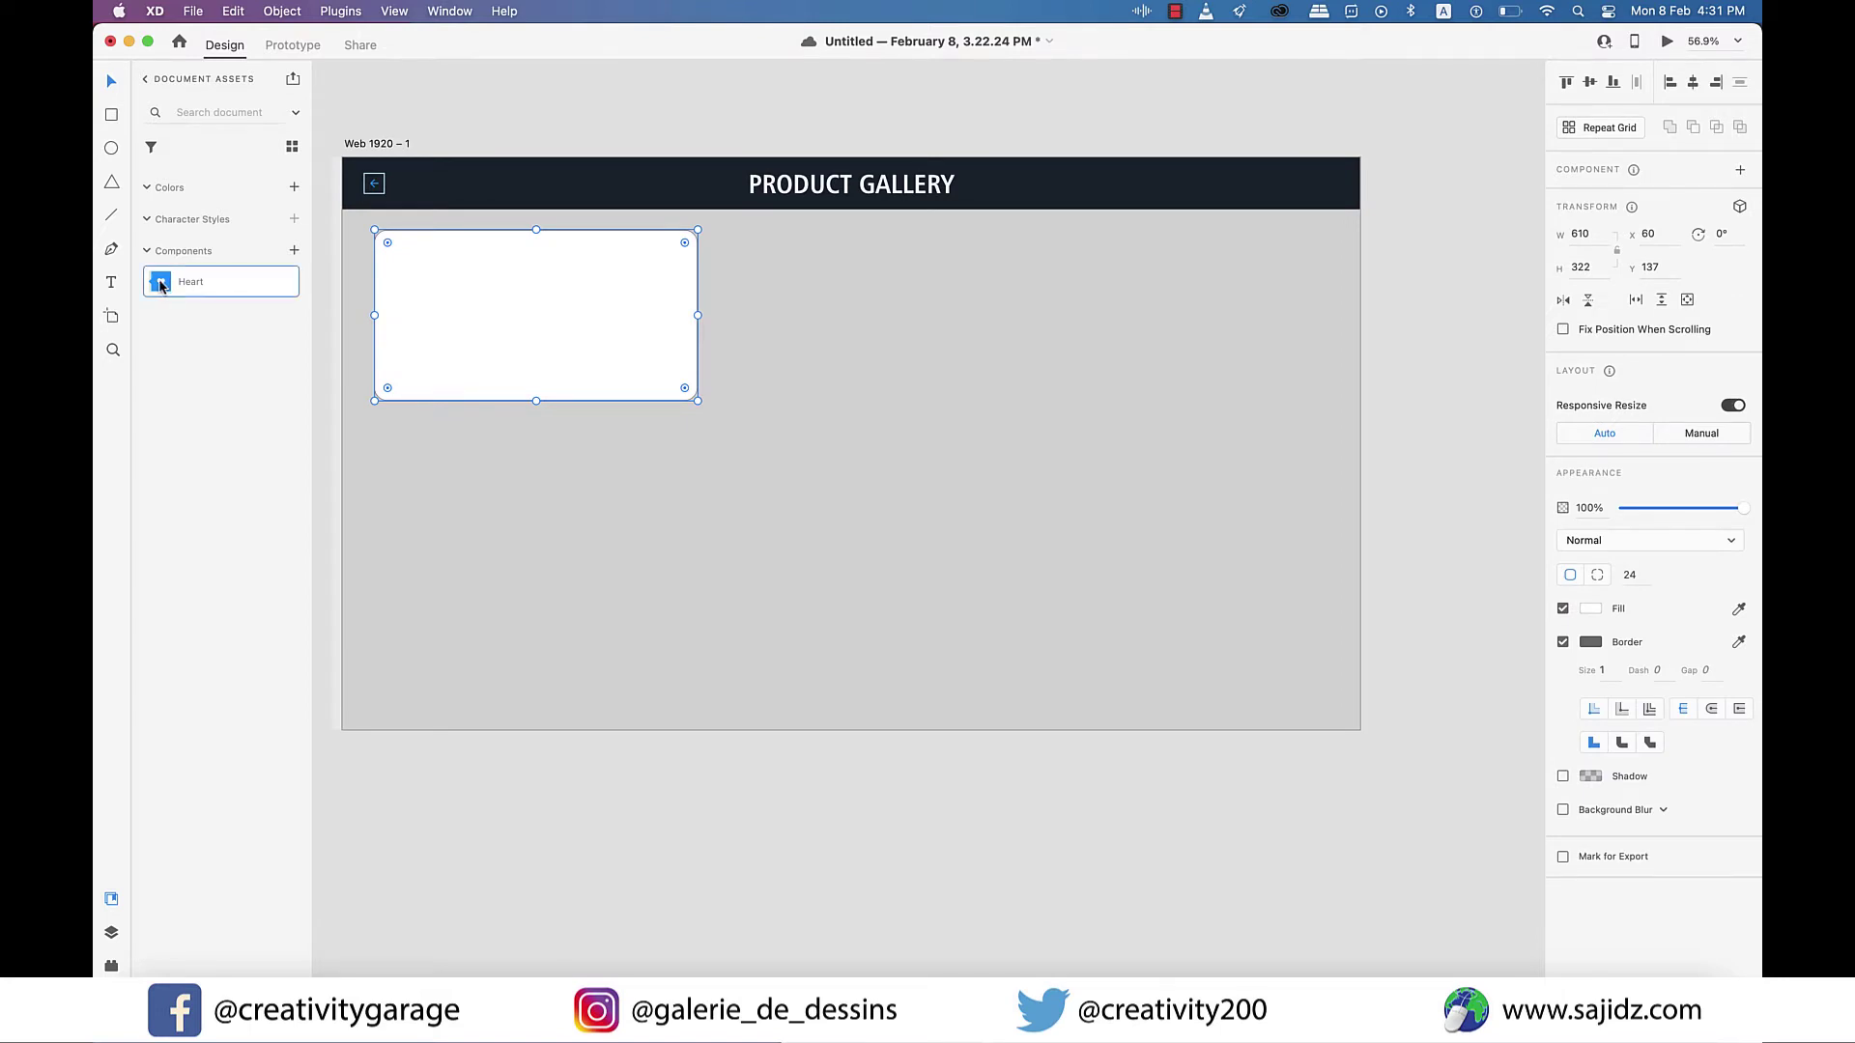
{"action": "left_click_drag", "start_coordinate": [161, 286], "coordinate": [676, 255]}
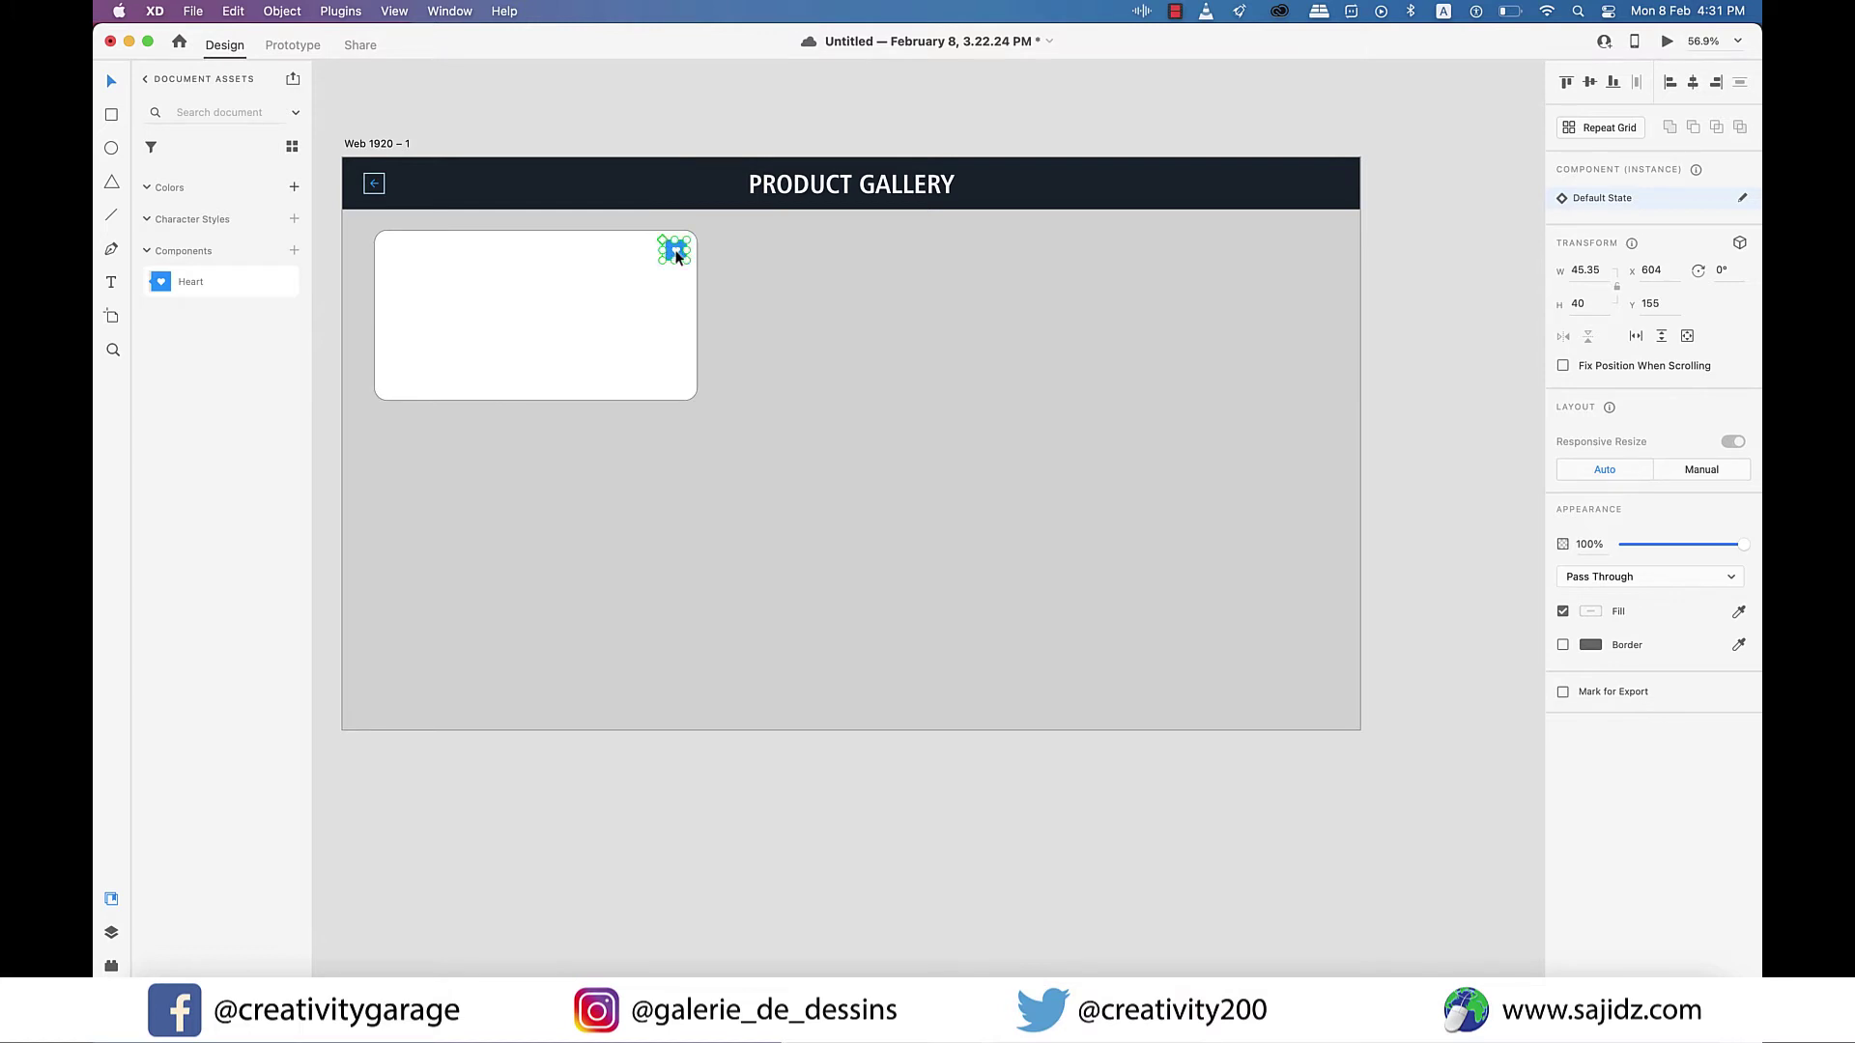
{"action": "left_click", "coordinate": [111, 282]}
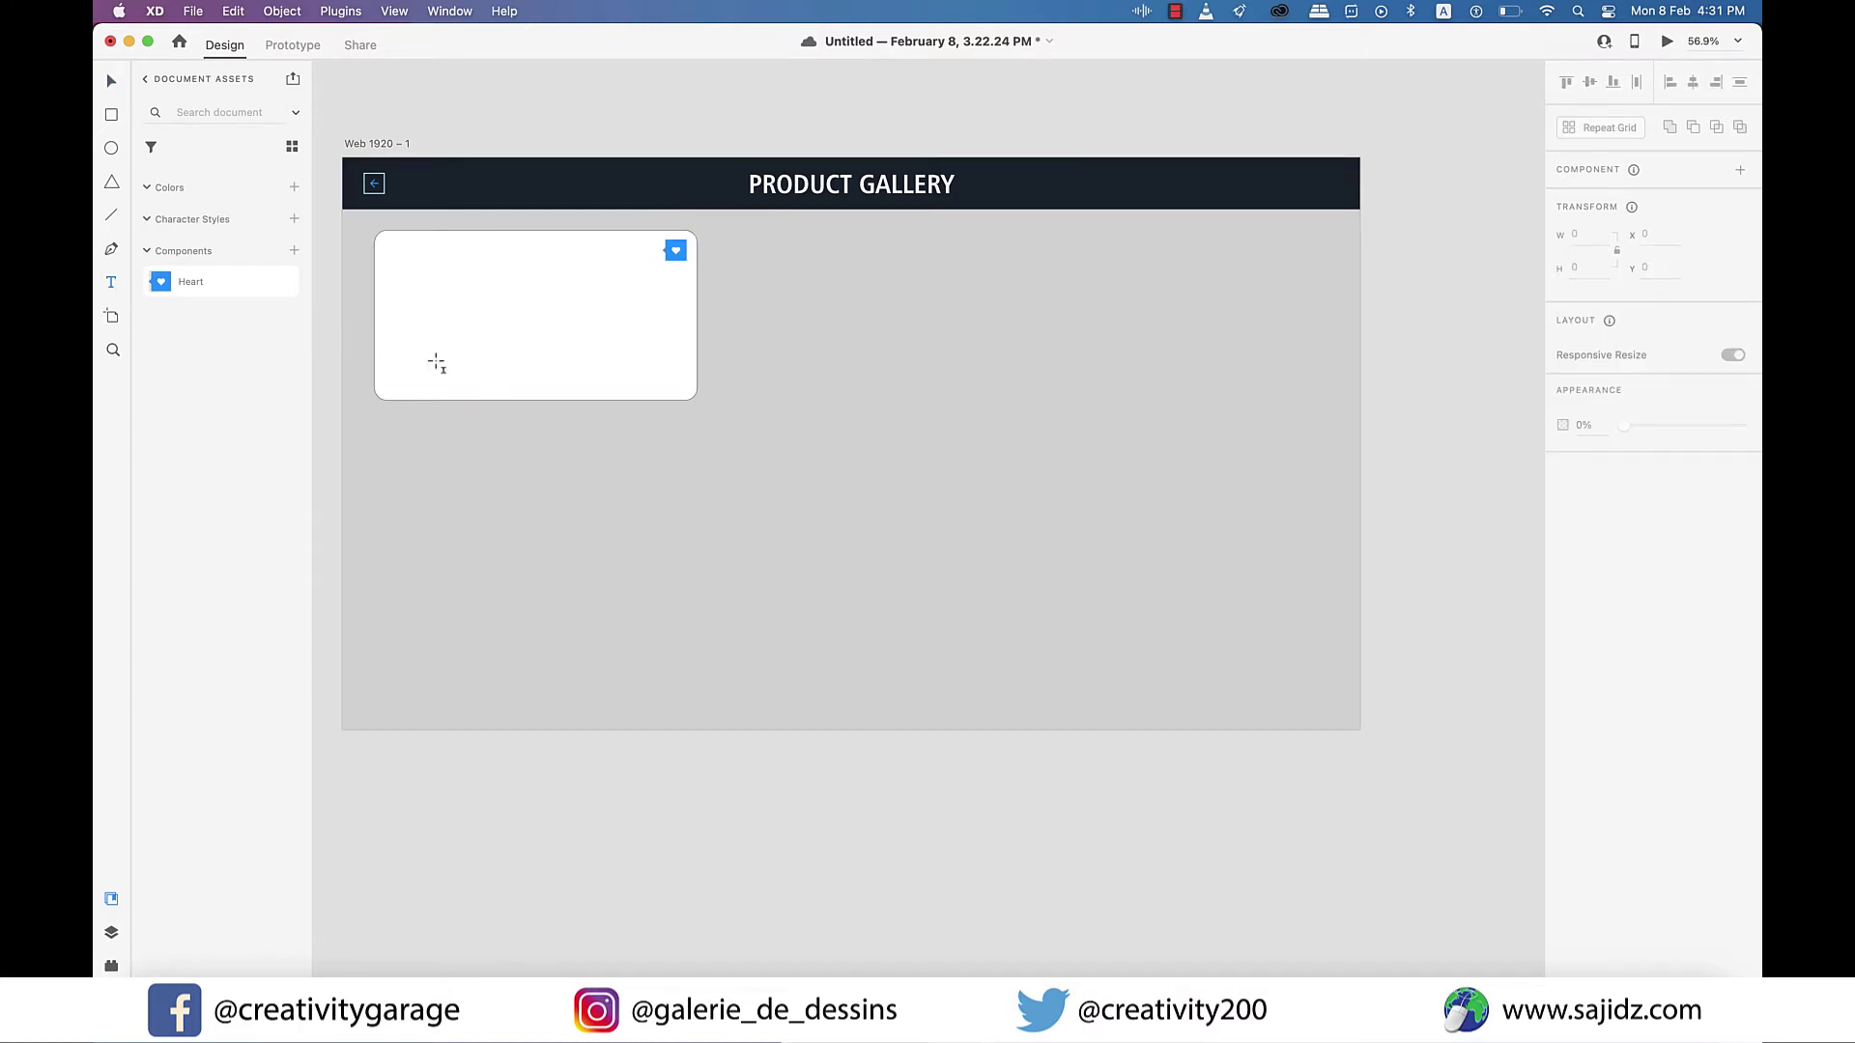
{"action": "left_click_drag", "start_coordinate": [435, 356], "coordinate": [643, 385]}
Add the label 'This is a demo' in the card and centre it horizontally
{"action": "left_click", "coordinate": [630, 374]}
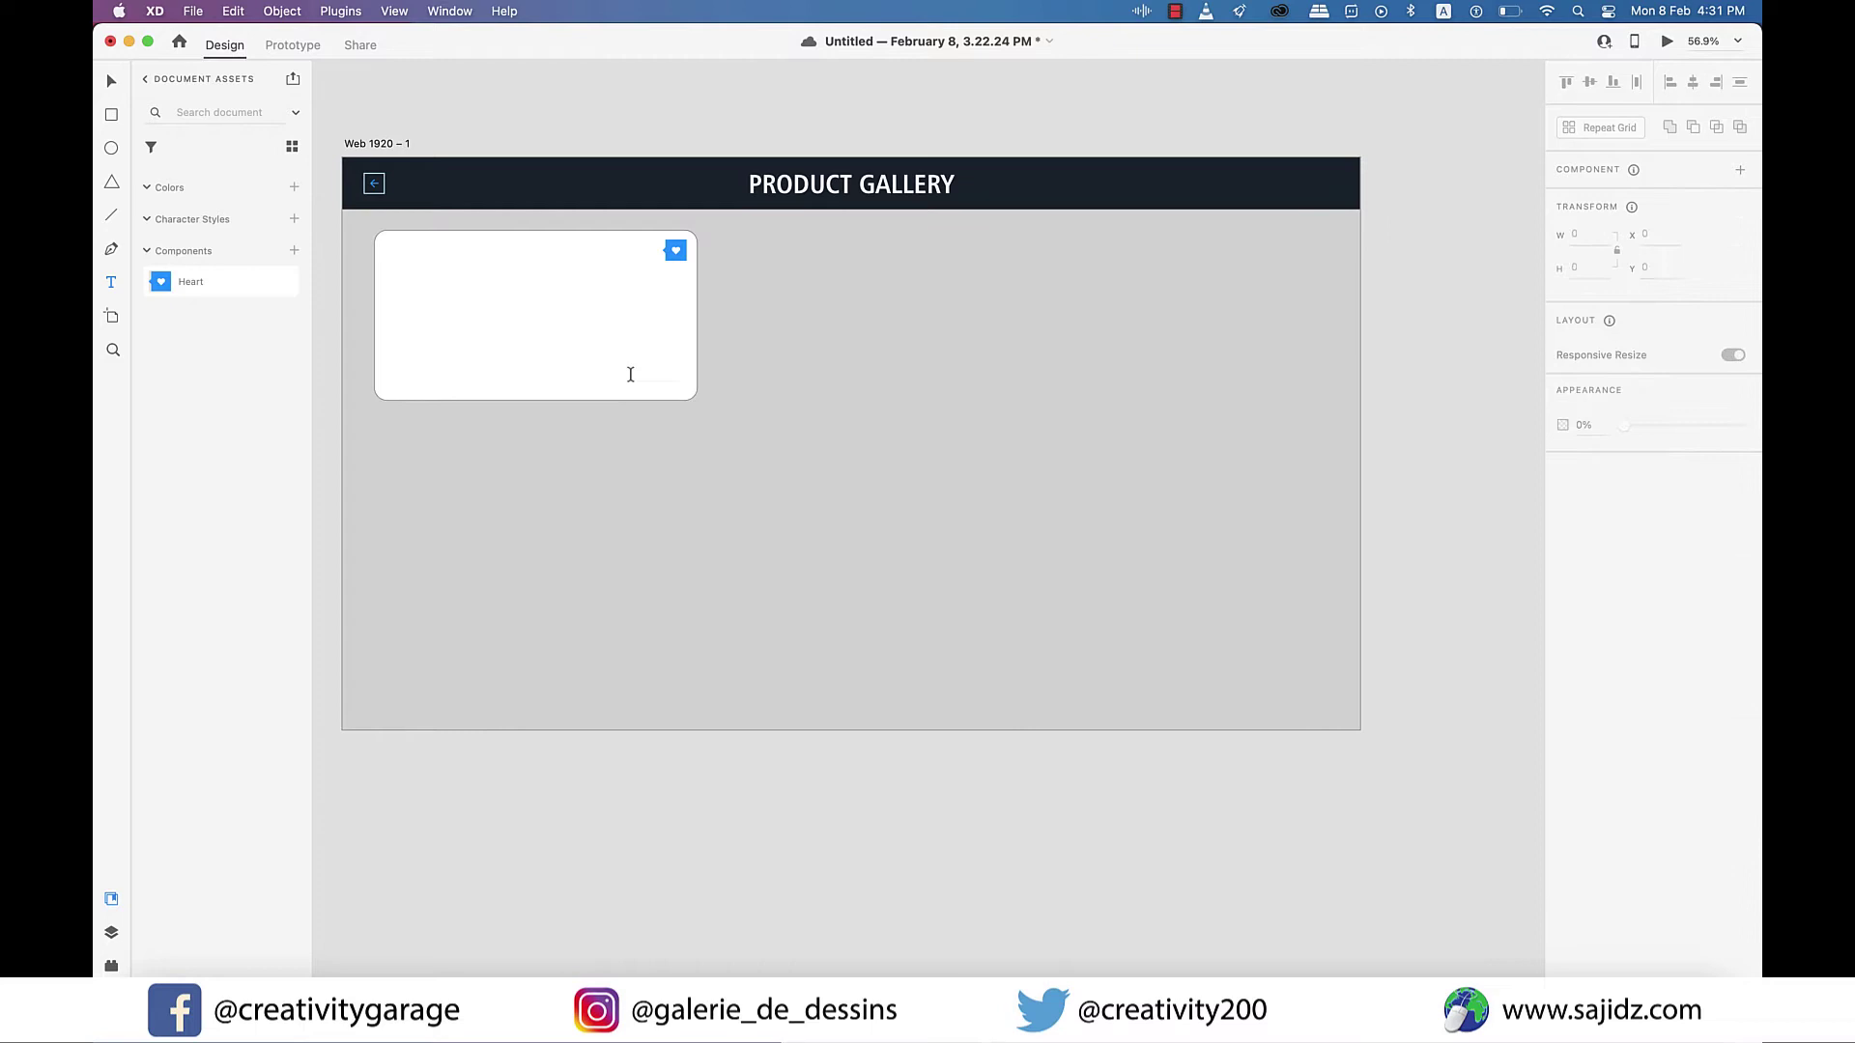
{"action": "left_click", "coordinate": [630, 374]}
{"action": "type", "text": "dfdfd"}
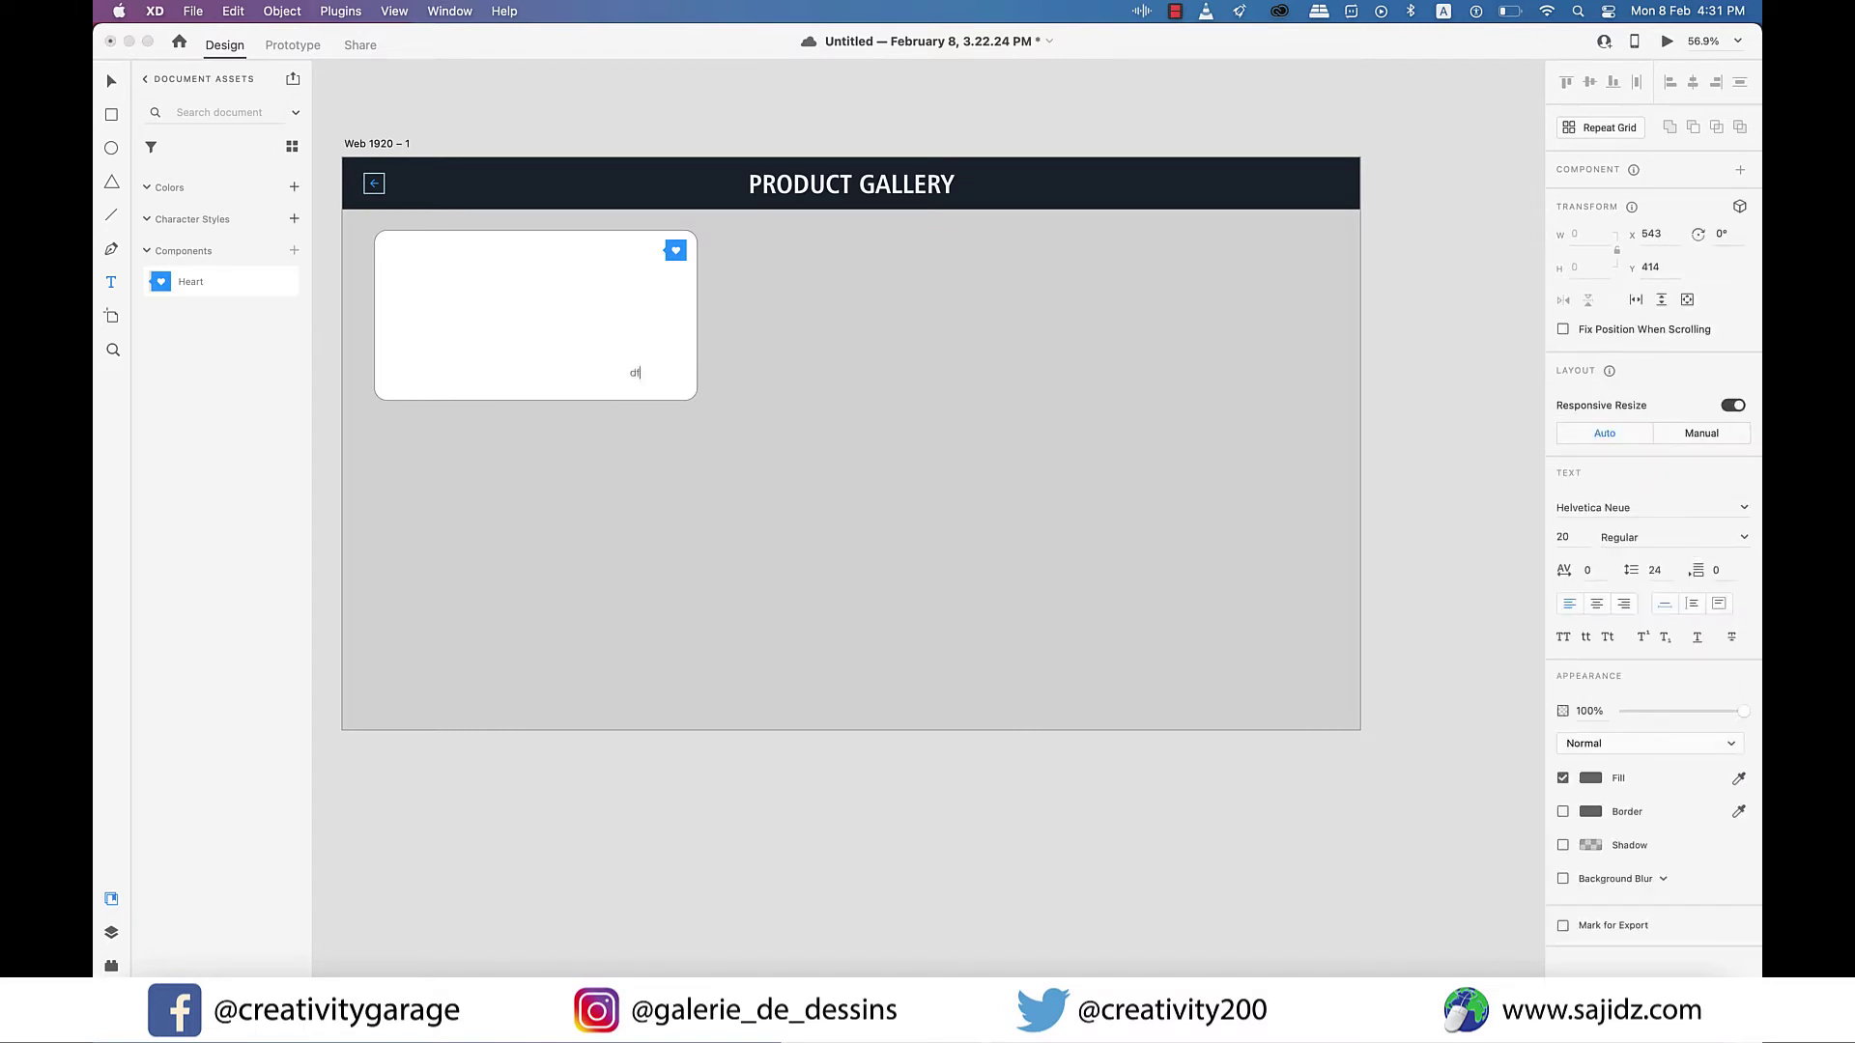
{"action": "key", "text": "BackSpace"}
{"action": "key", "text": "BackSpace"}
{"action": "key", "text": "BackSpace"}
{"action": "key", "text": "BackSpace"}
{"action": "type", "text": "This is a demo"}
{"action": "left_click", "coordinate": [111, 83]}
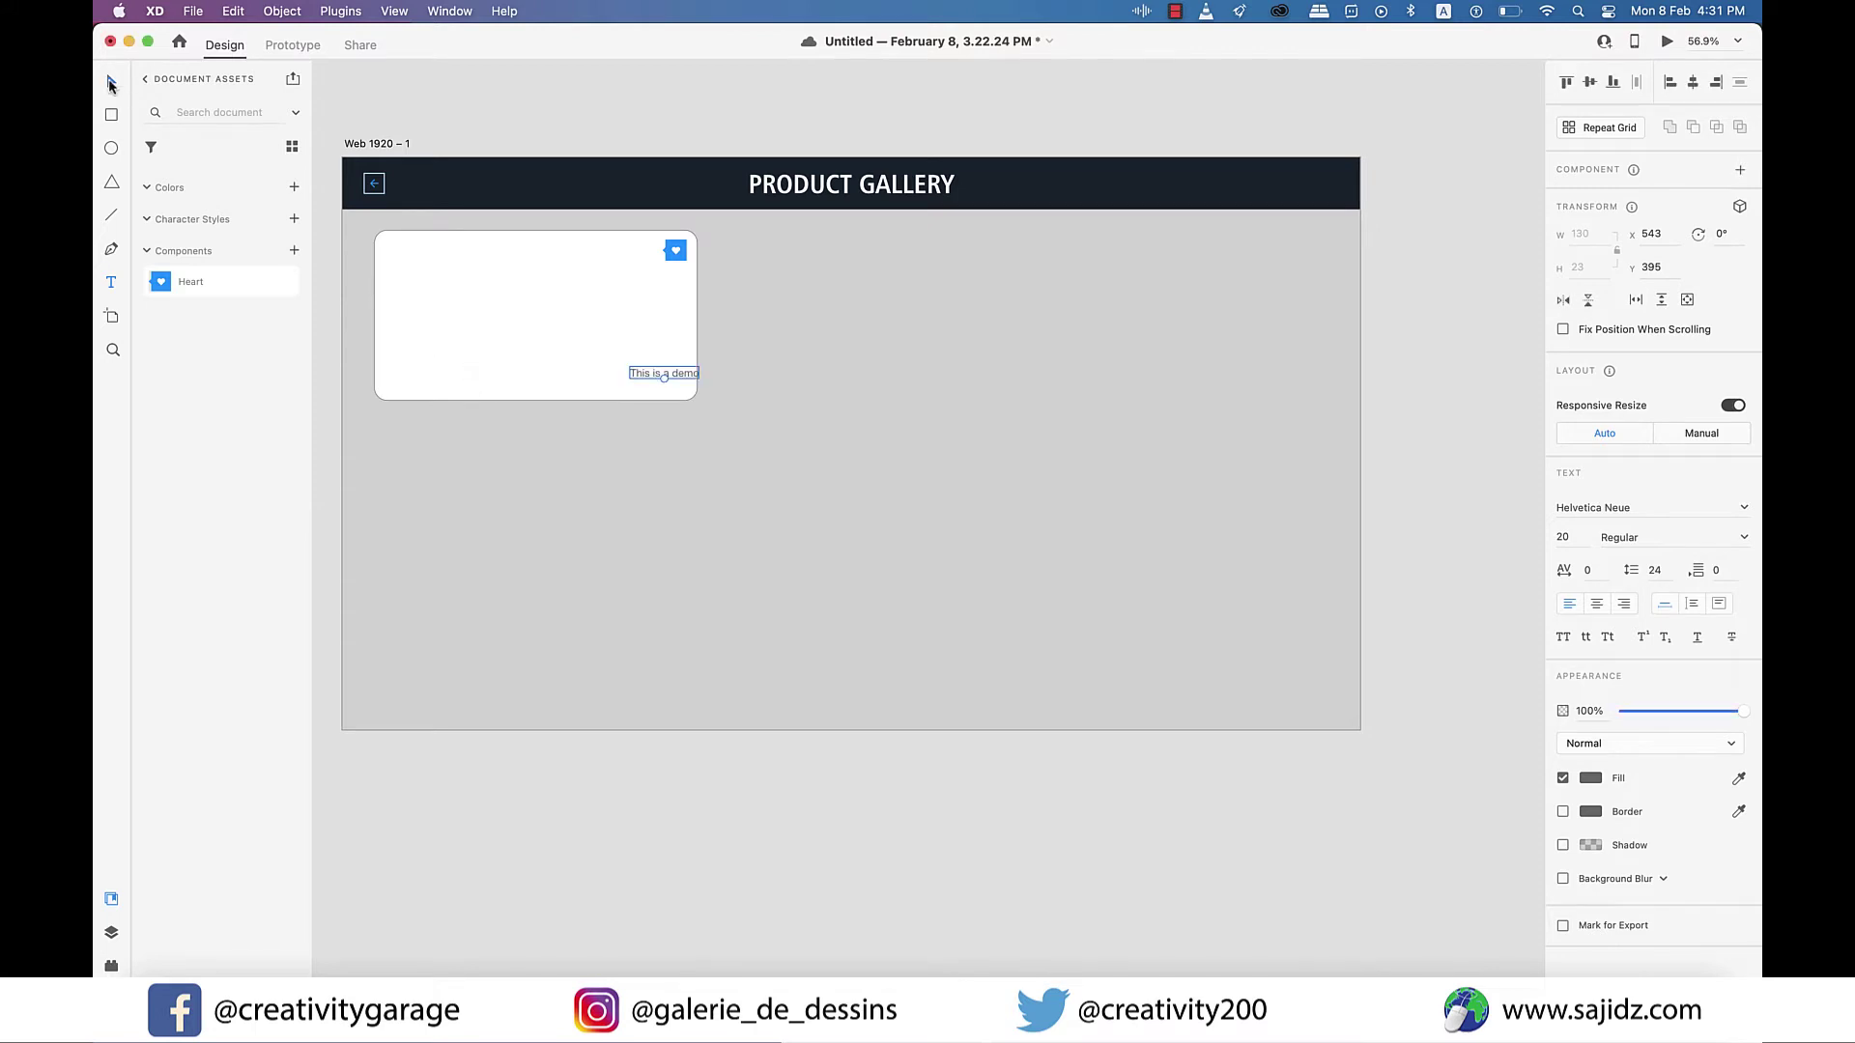
{"action": "left_click_drag", "start_coordinate": [676, 379], "coordinate": [548, 383]}
Set the label in Humanst521 Lt BT Light at size 30 and recentre it
{"action": "double_click", "coordinate": [547, 382]}
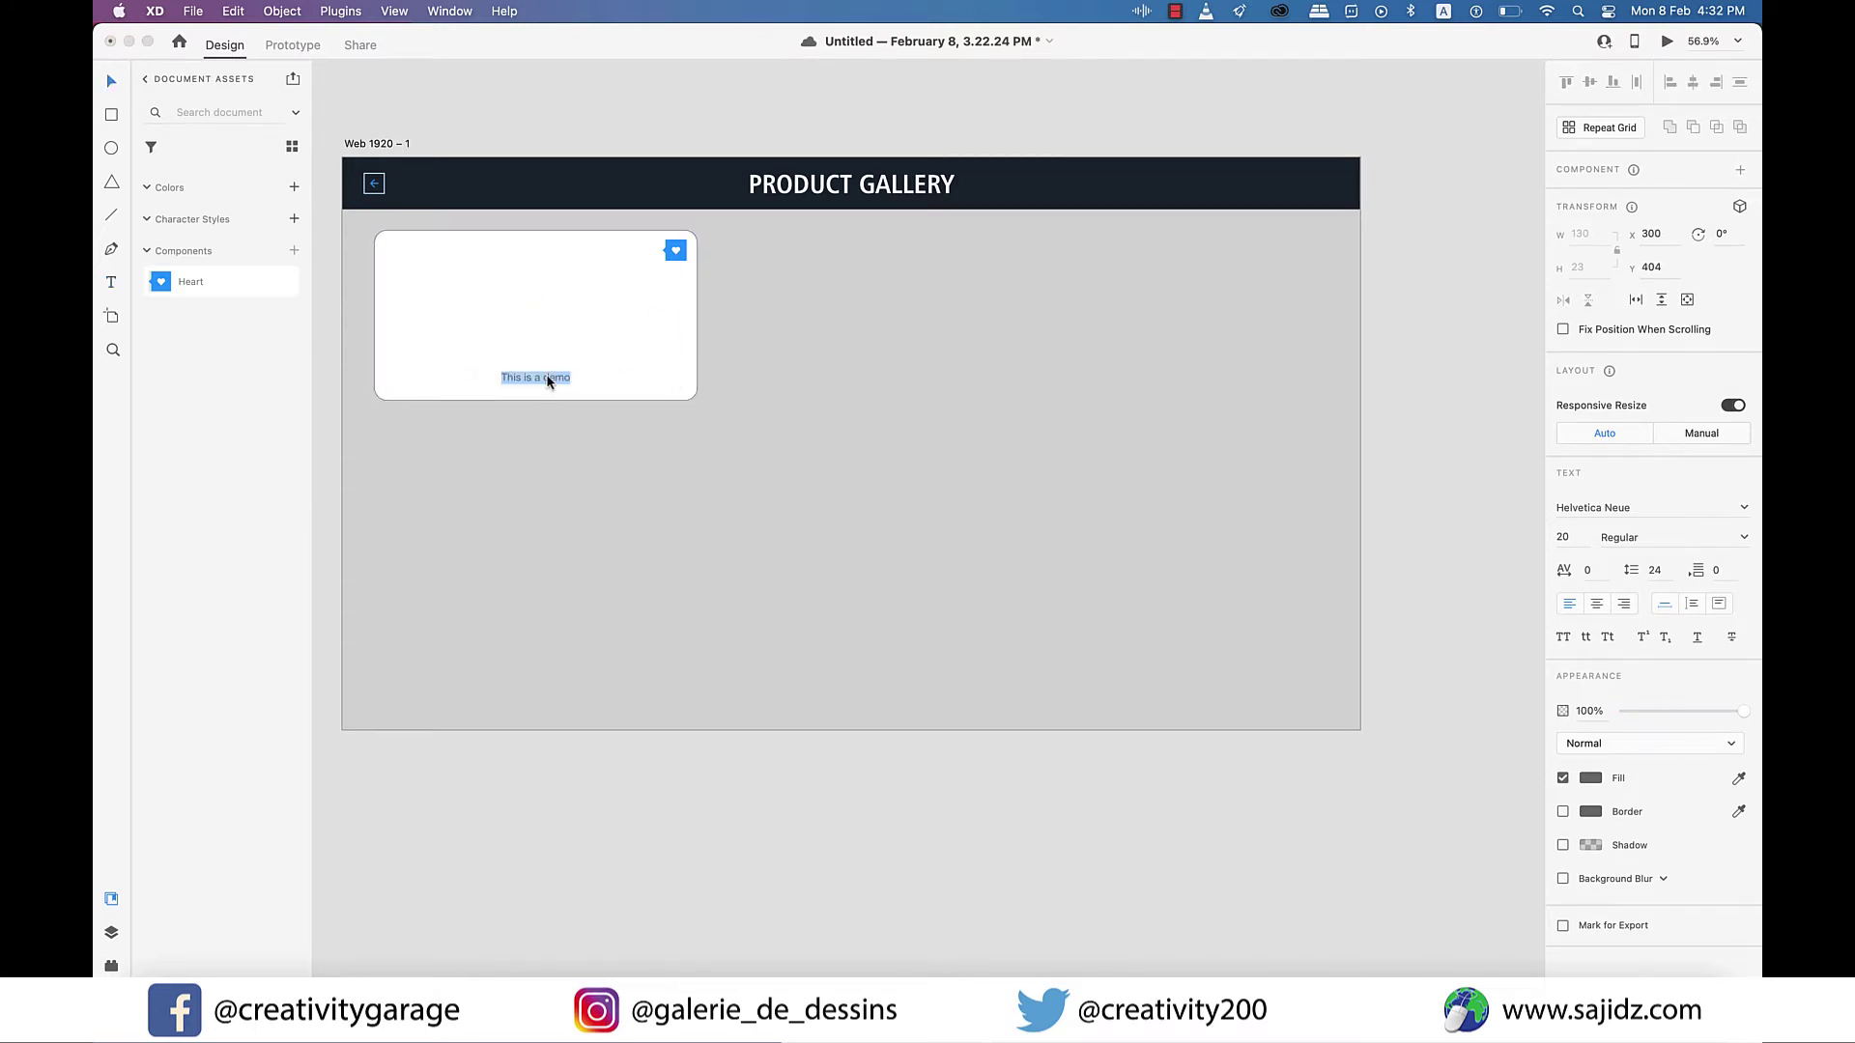
{"action": "left_click", "coordinate": [1747, 508]}
{"action": "left_click", "coordinate": [1620, 588]}
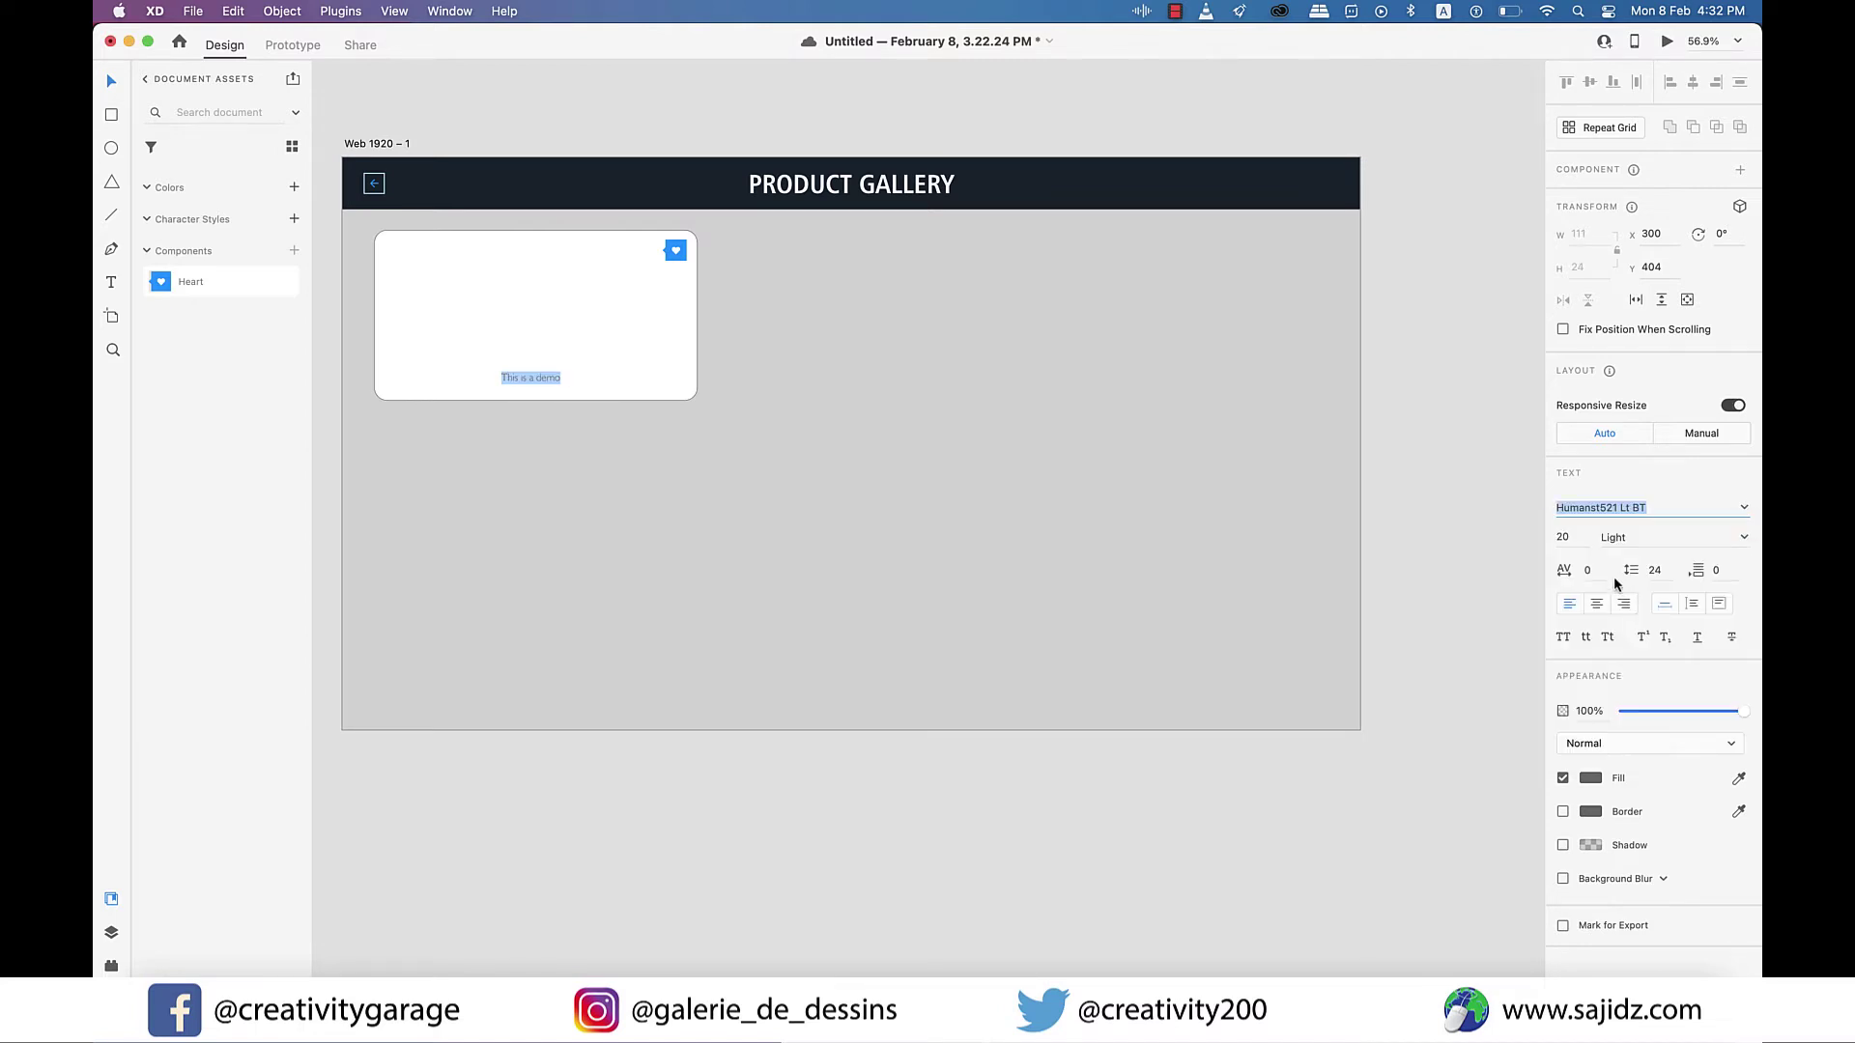
{"action": "left_click", "coordinate": [1567, 538]}
{"action": "type", "text": "3"}
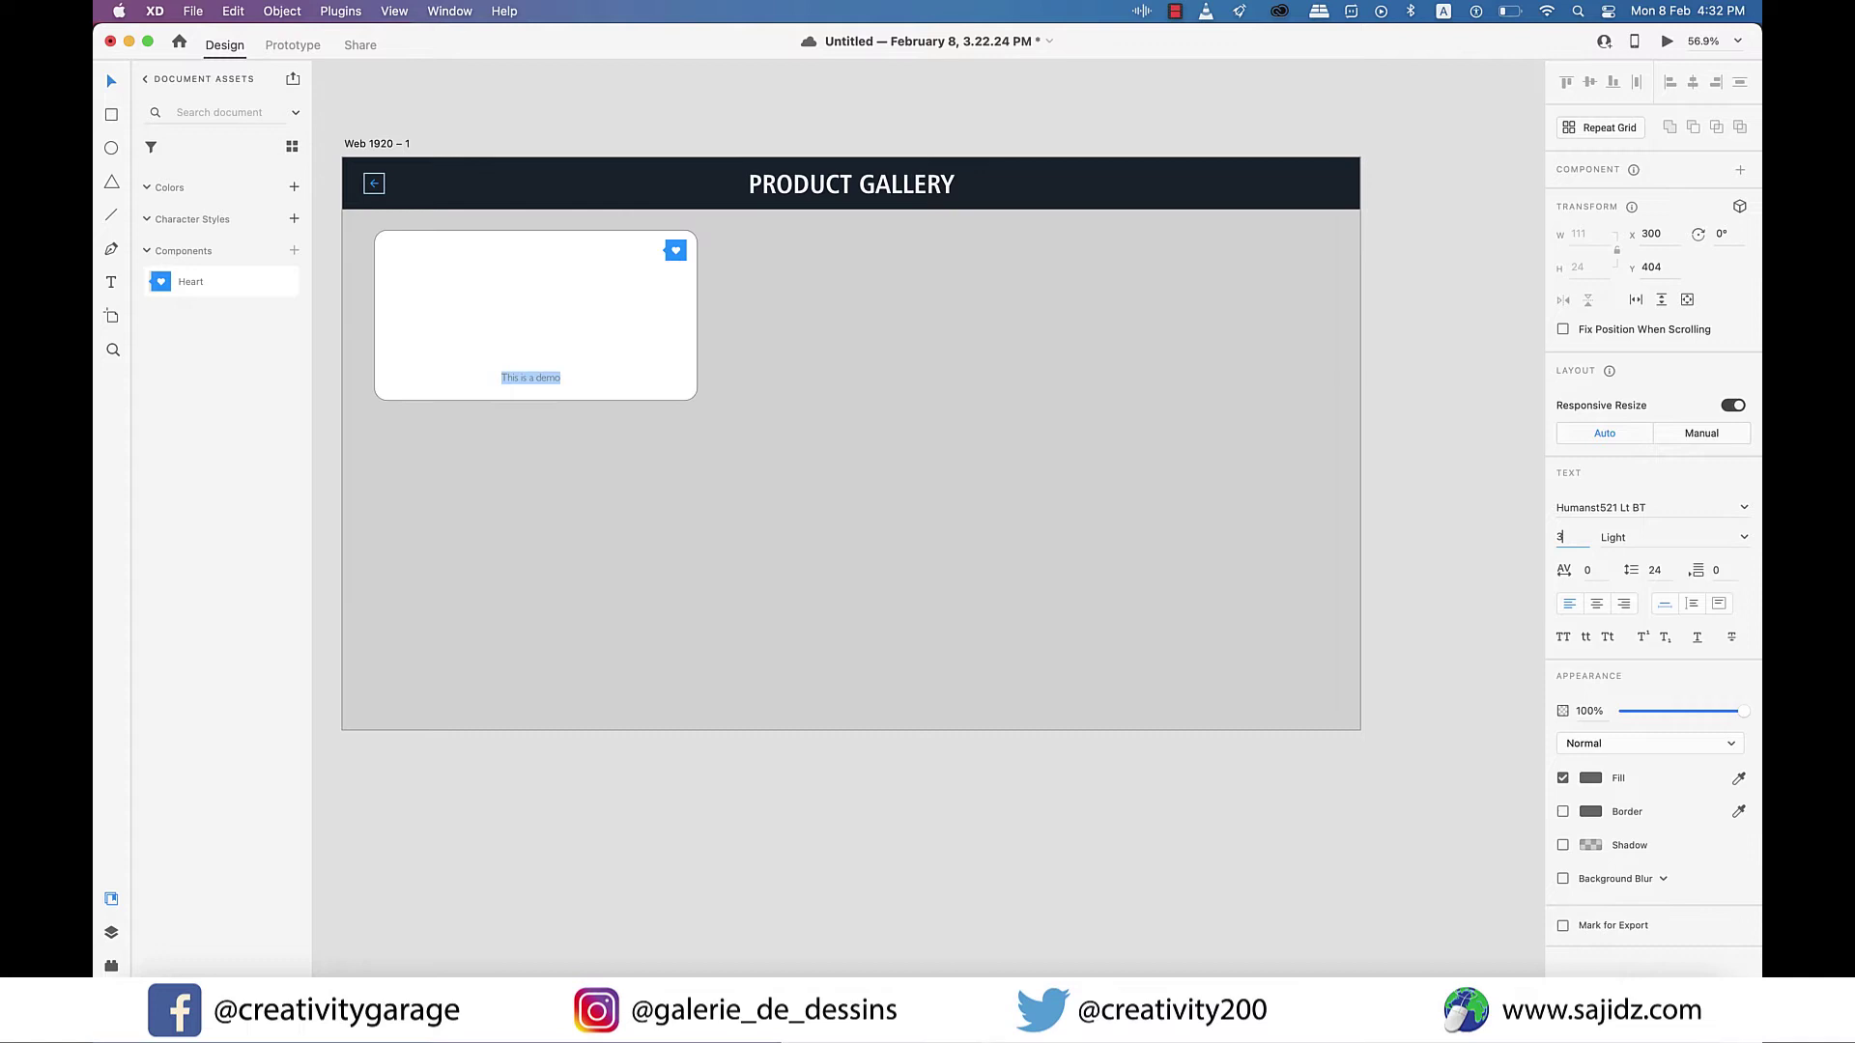
{"action": "type", "text": "0"}
{"action": "key", "text": "Return"}
{"action": "key", "text": "Escape"}
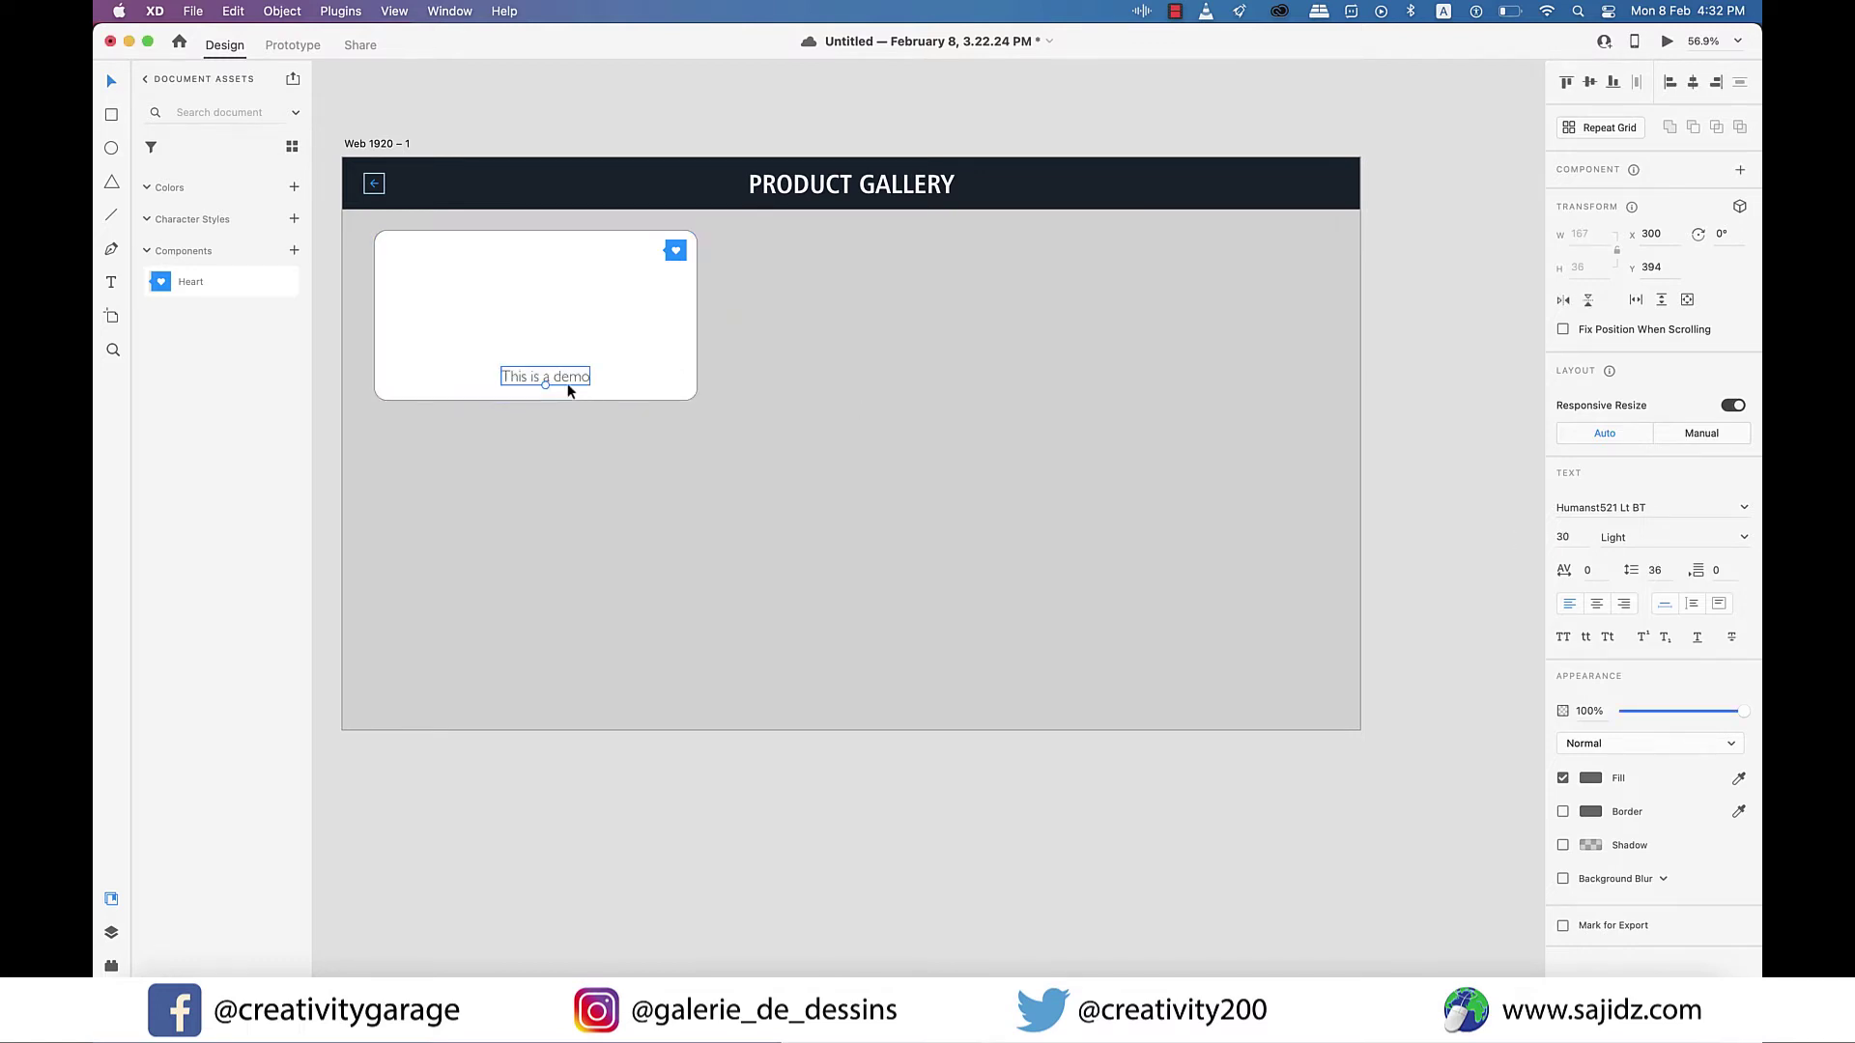
{"action": "left_click_drag", "start_coordinate": [566, 383], "coordinate": [559, 382]}
{"action": "left_click", "coordinate": [532, 769]}
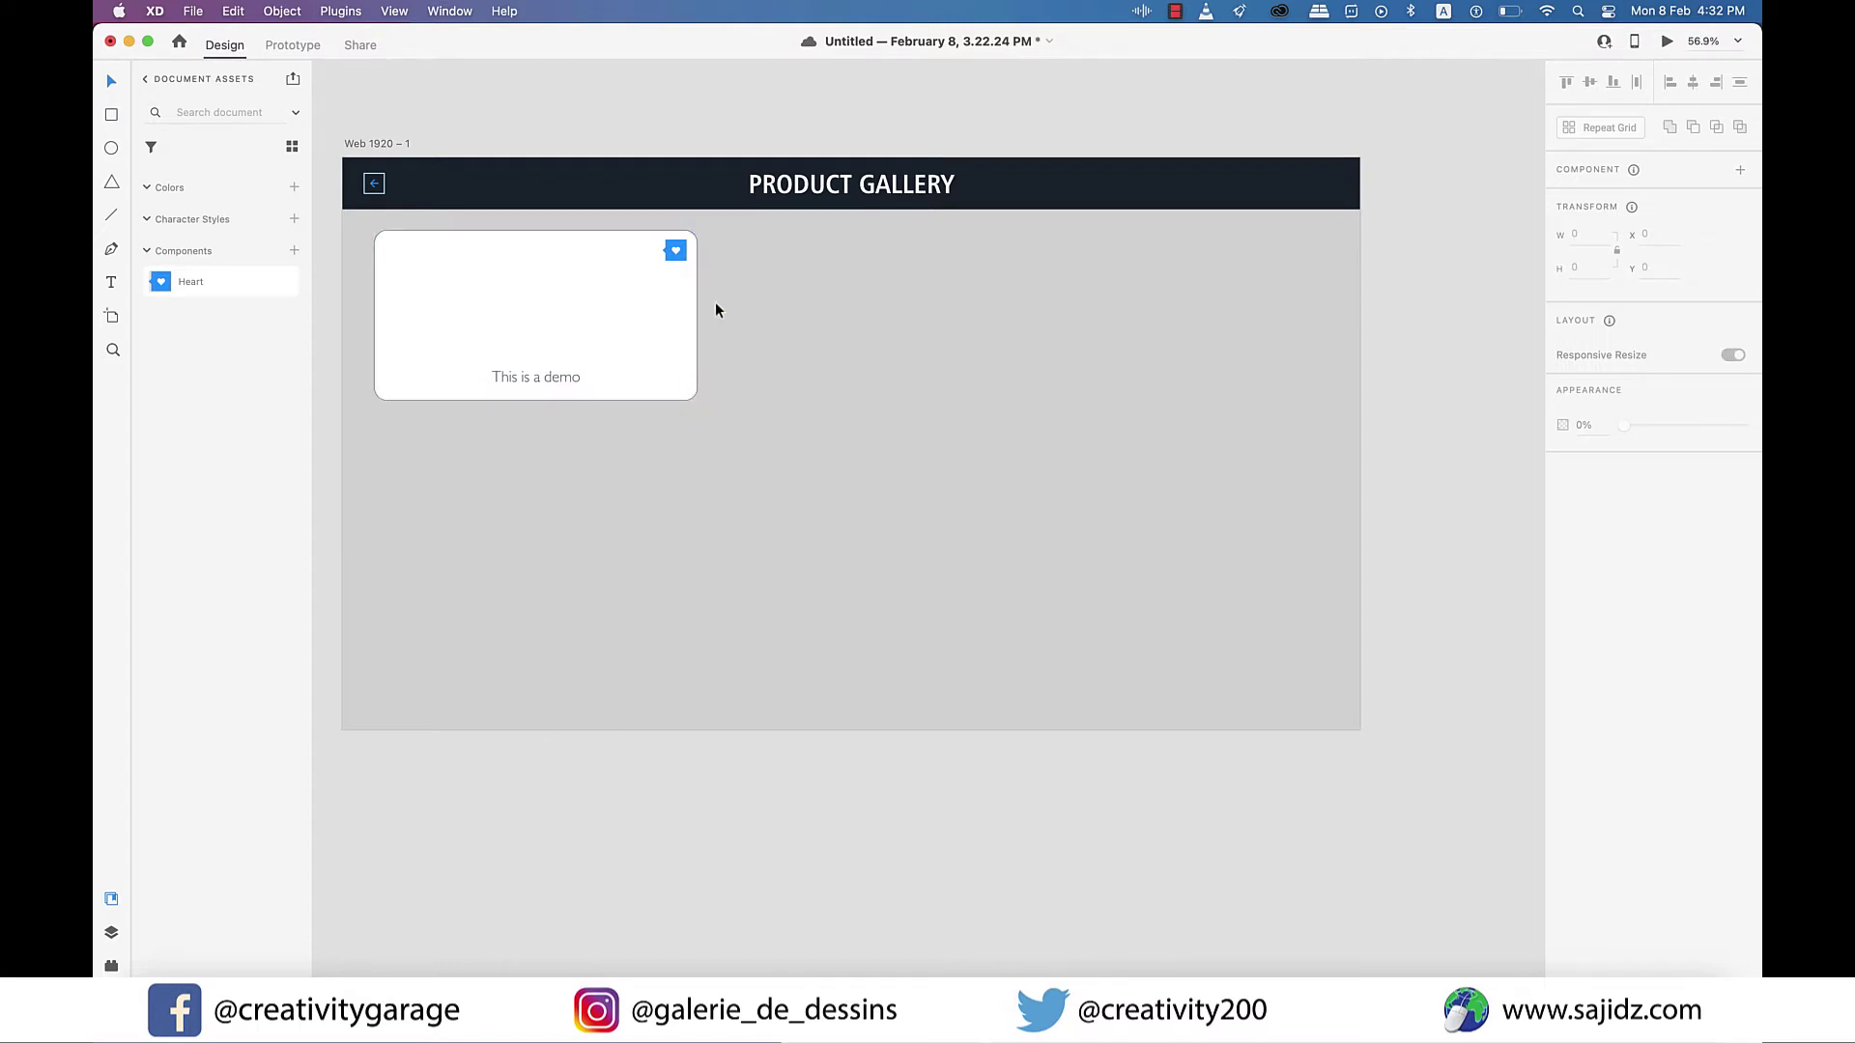
Undo the two duplicated card copies and make the remaining card slightly narrower
{"action": "left_click_drag", "start_coordinate": [740, 240], "coordinate": [556, 430]}
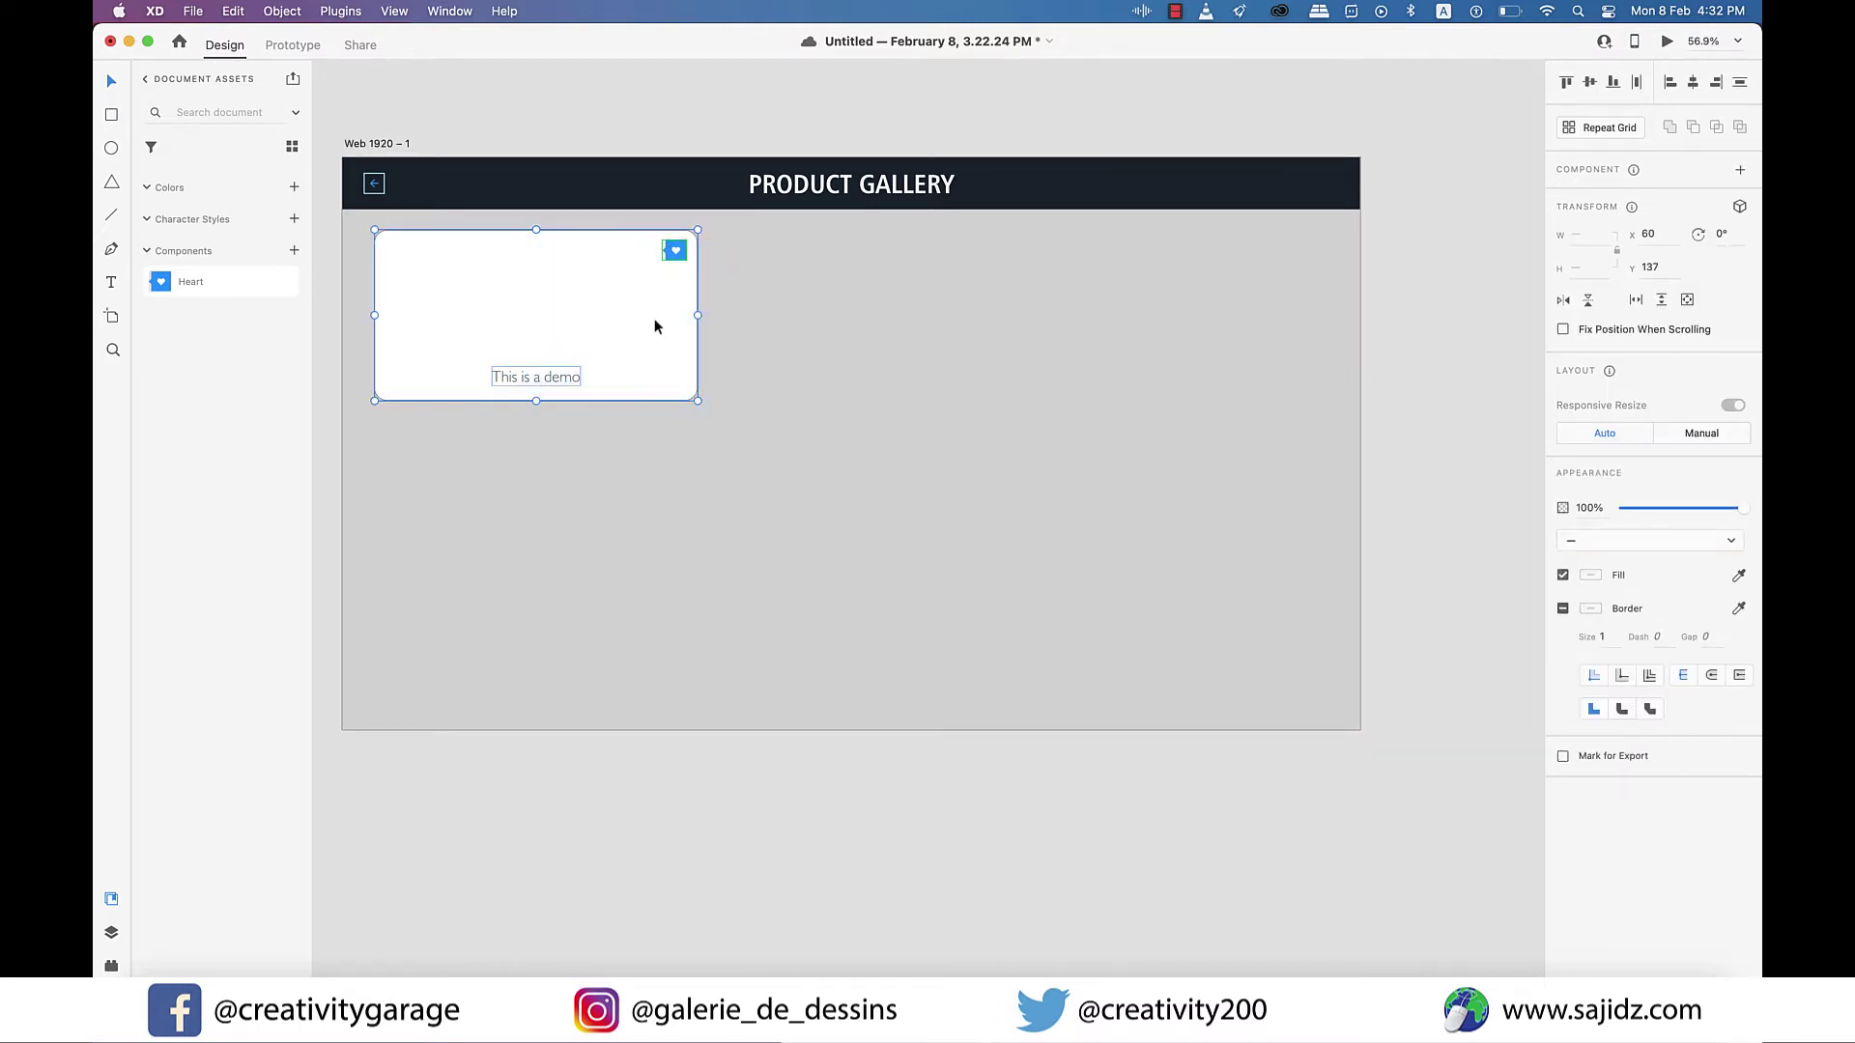
{"action": "key", "text": "super+r"}
{"action": "left_click_drag", "start_coordinate": [571, 352], "coordinate": [1096, 326]}
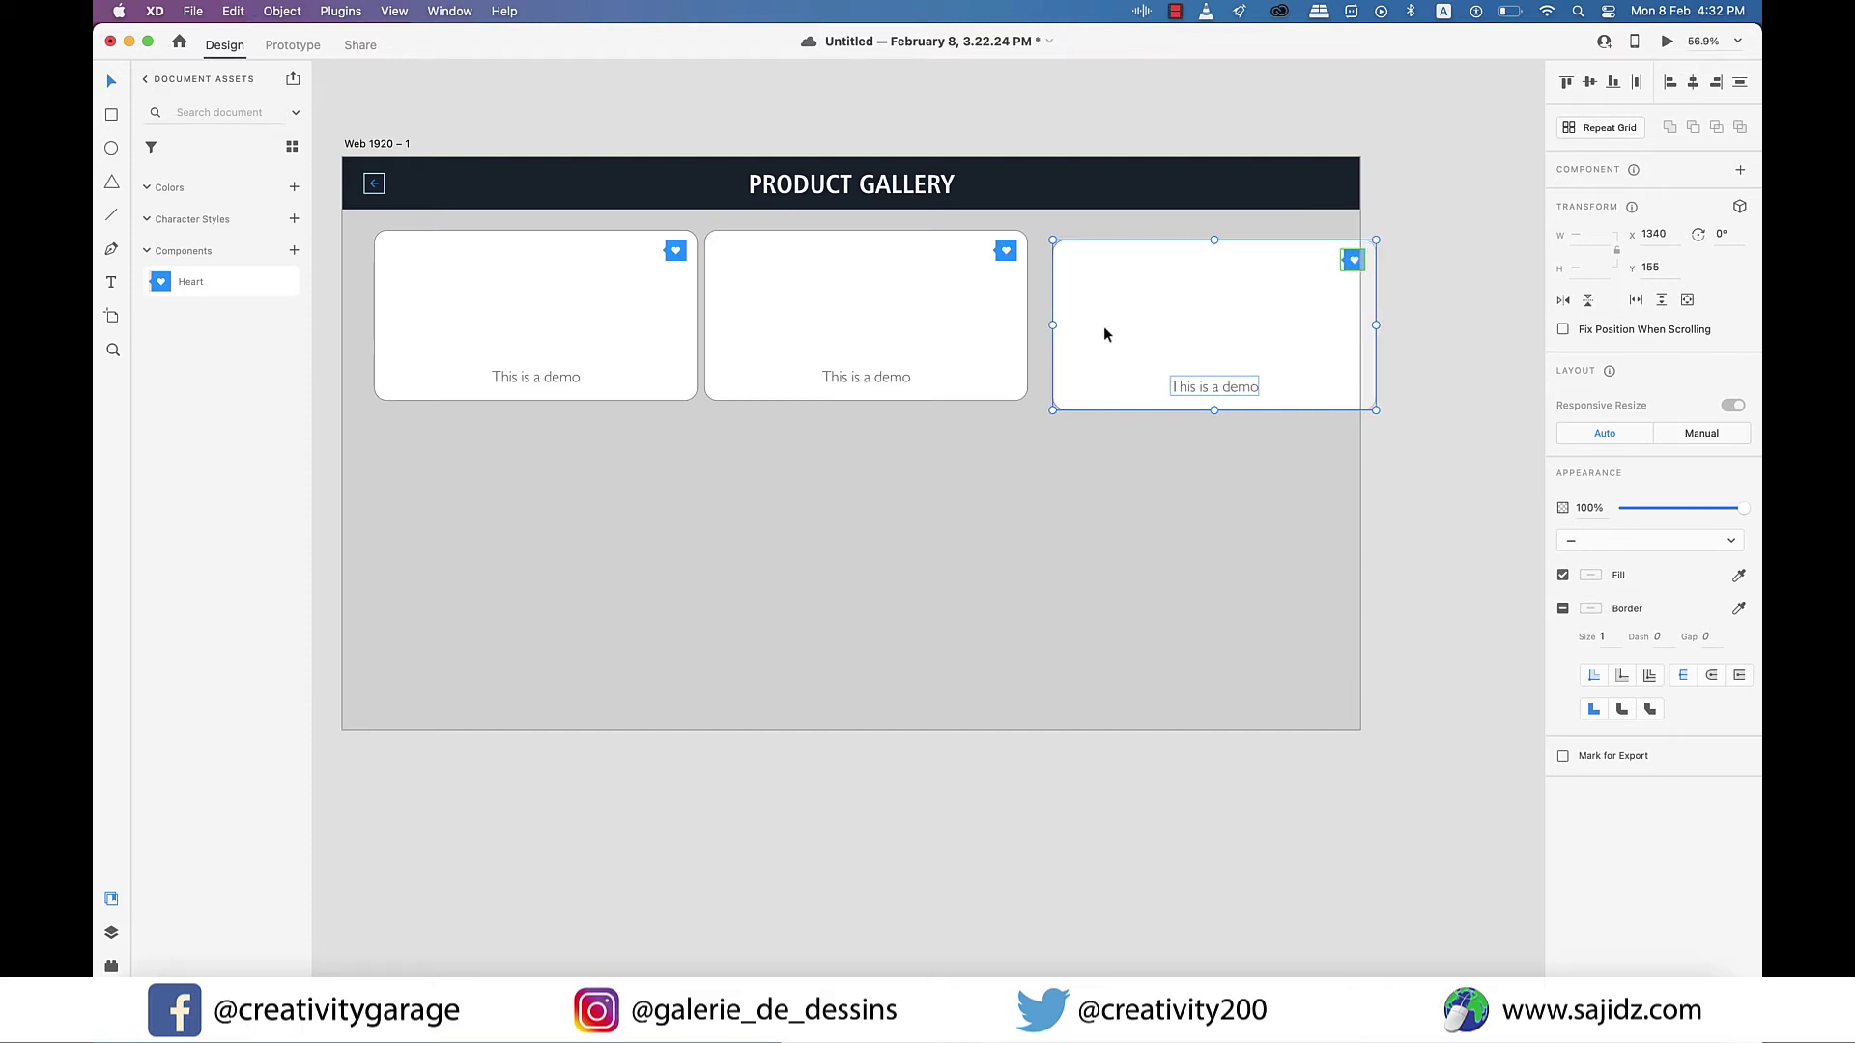
{"action": "key", "text": "super+z"}
{"action": "key", "text": "super+z"}
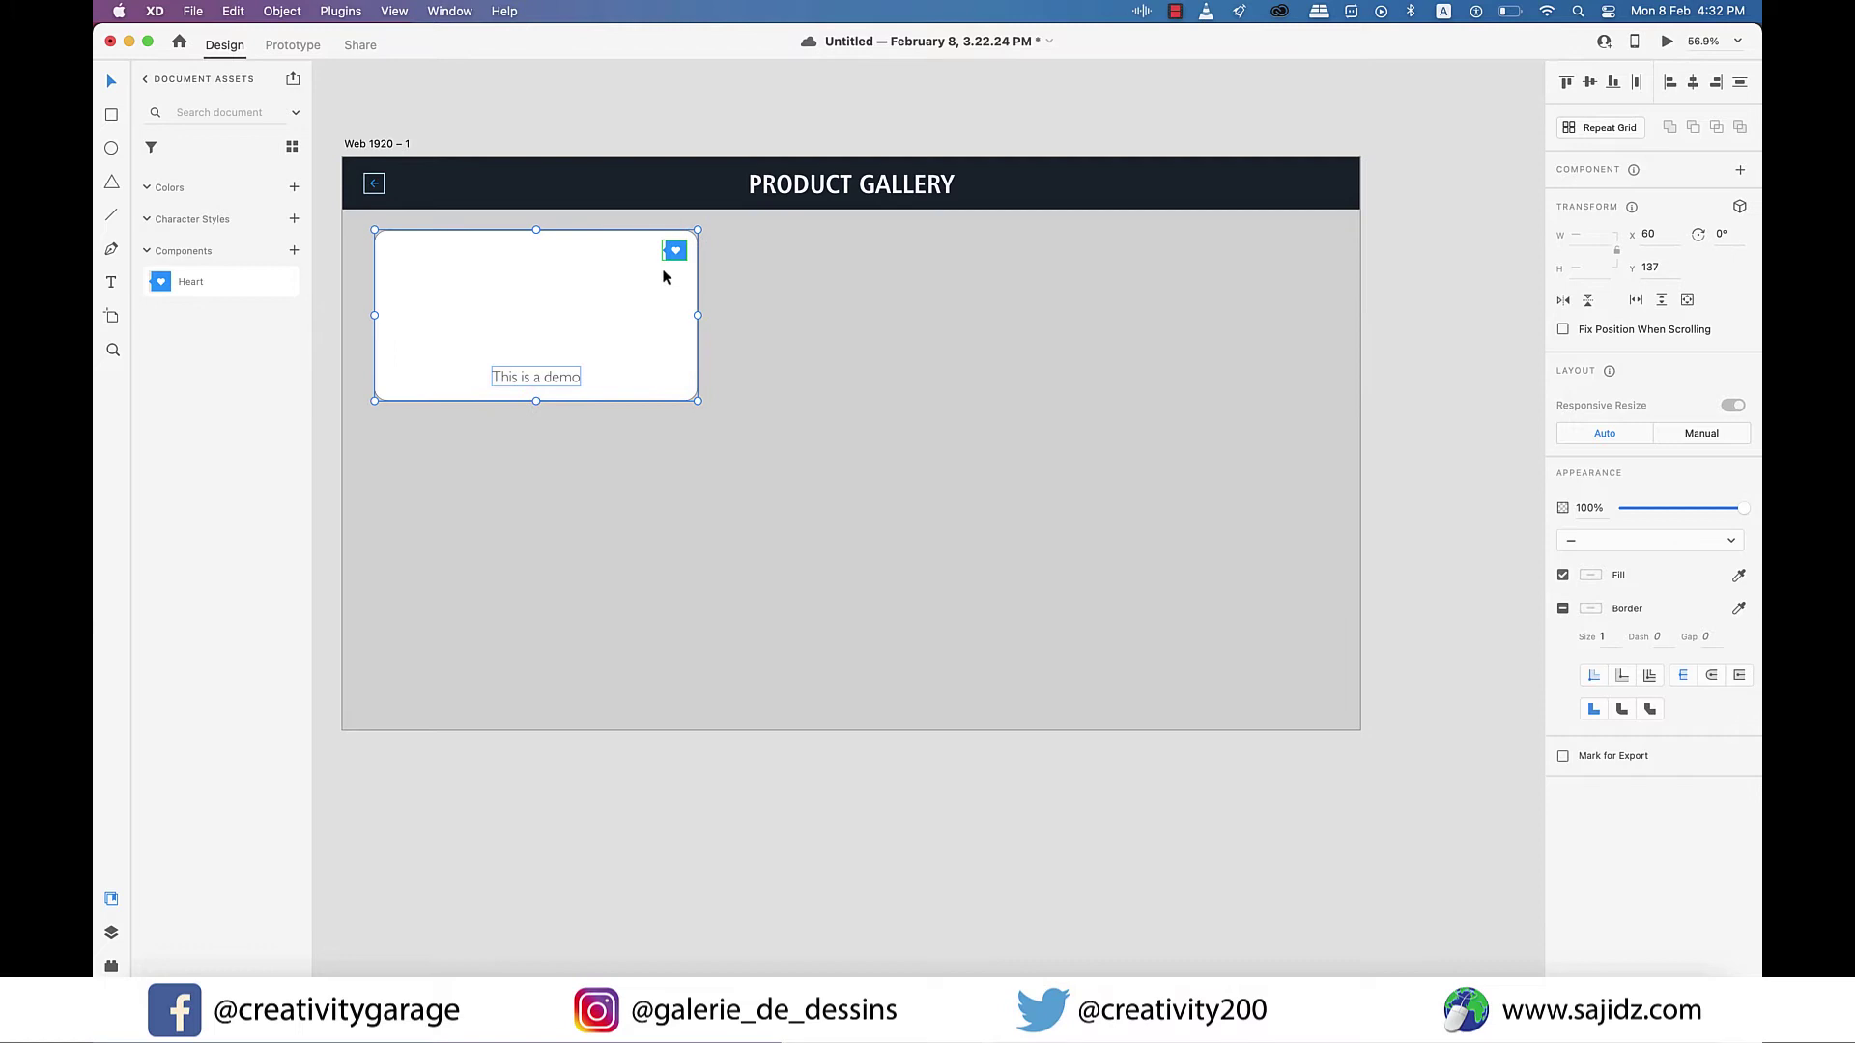
{"action": "key", "text": "super+z"}
{"action": "left_click_drag", "start_coordinate": [772, 490], "coordinate": [560, 413]}
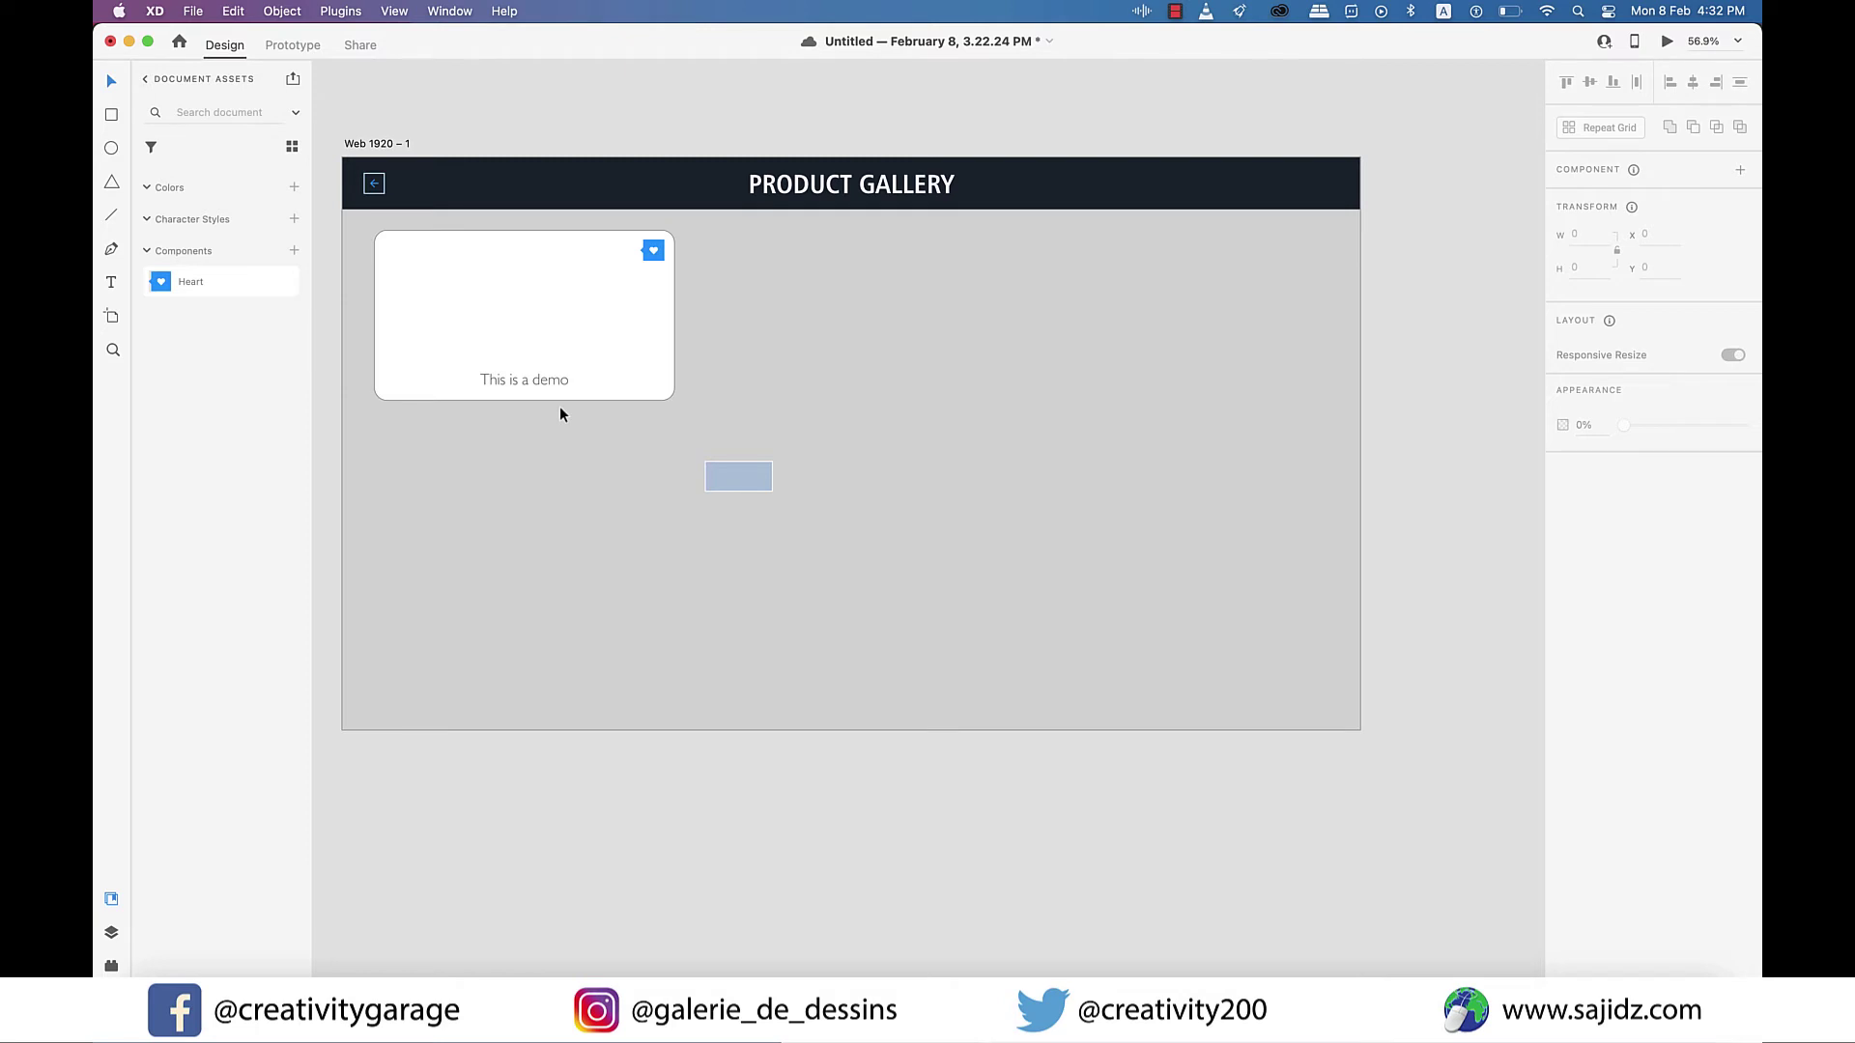
Turn the card group into a repeat grid spanning three columns across the artboard
{"action": "left_click_drag", "start_coordinate": [771, 490], "coordinate": [474, 259]}
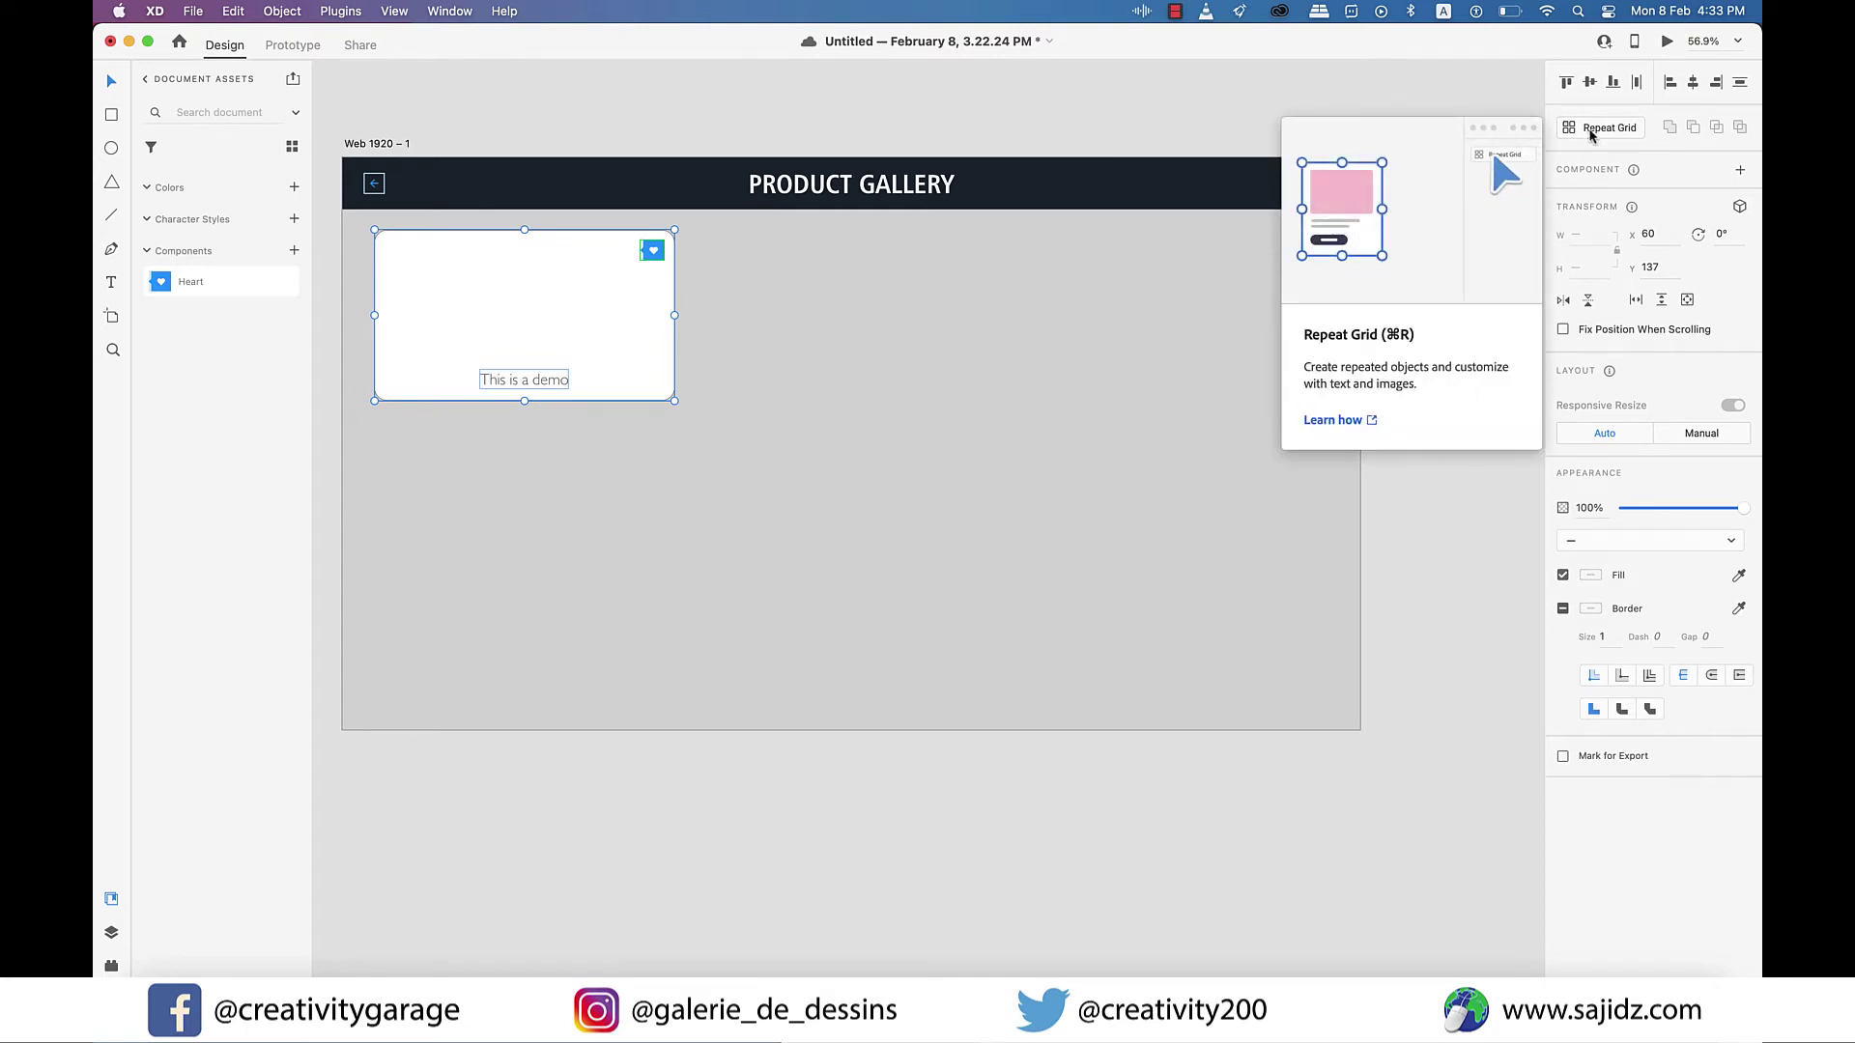
{"action": "left_click", "coordinate": [1591, 136]}
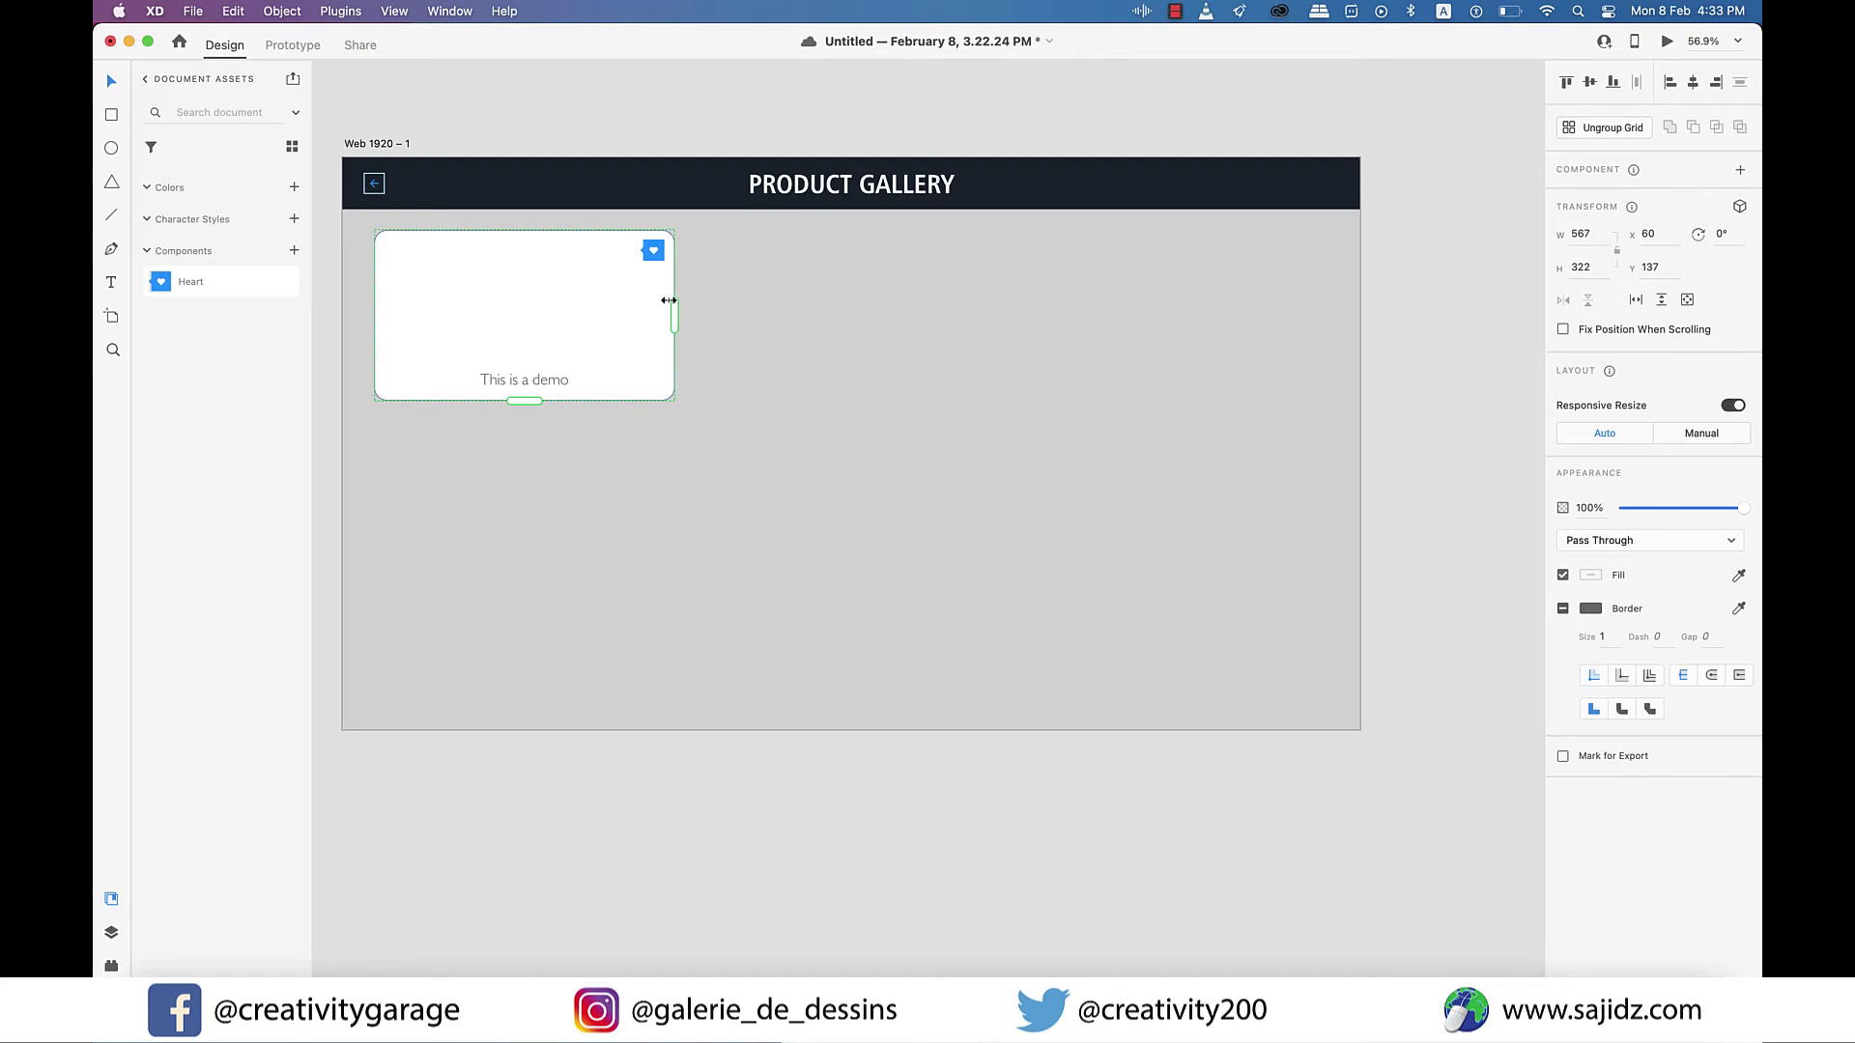
{"action": "left_click_drag", "start_coordinate": [669, 301], "coordinate": [1310, 359]}
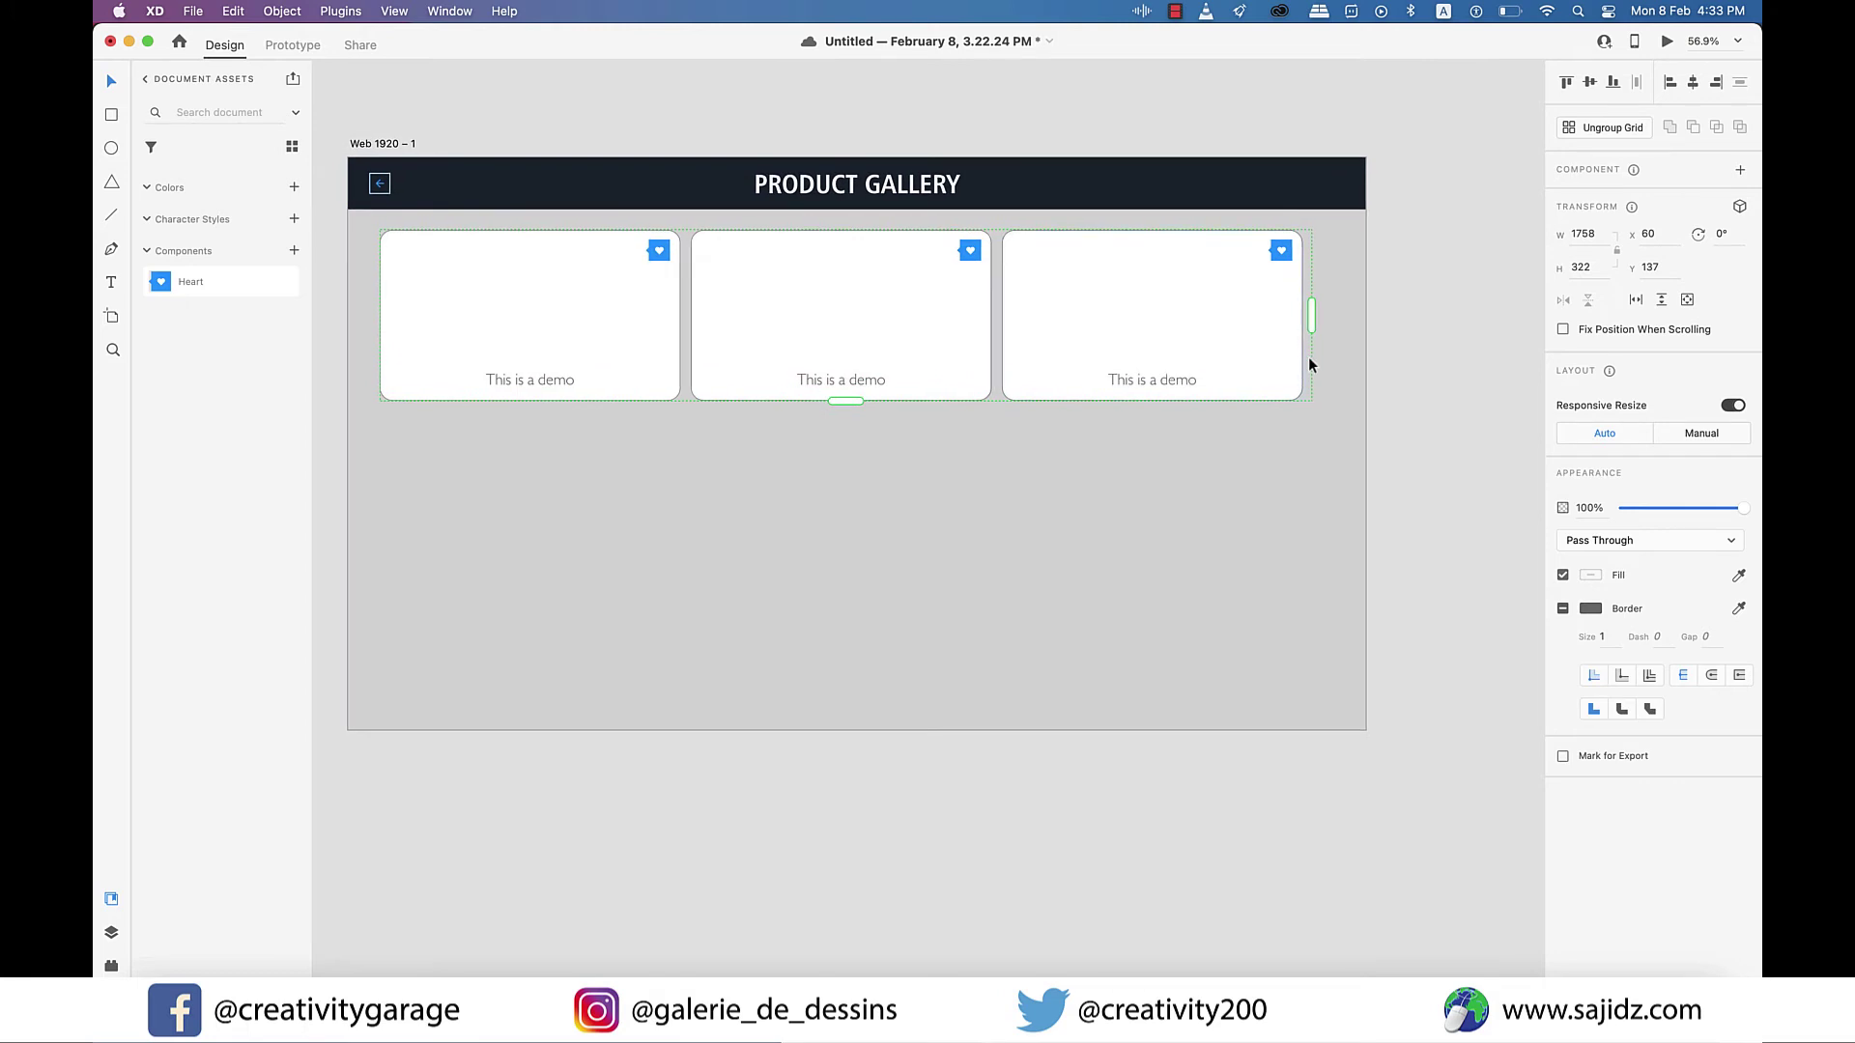
Extend the repeat grid downward to three rows, then deselect it
{"action": "scroll", "coordinate": [855, 402], "scroll_direction": "down", "scroll_amount": 1}
{"action": "left_click_drag", "start_coordinate": [855, 402], "coordinate": [860, 796]}
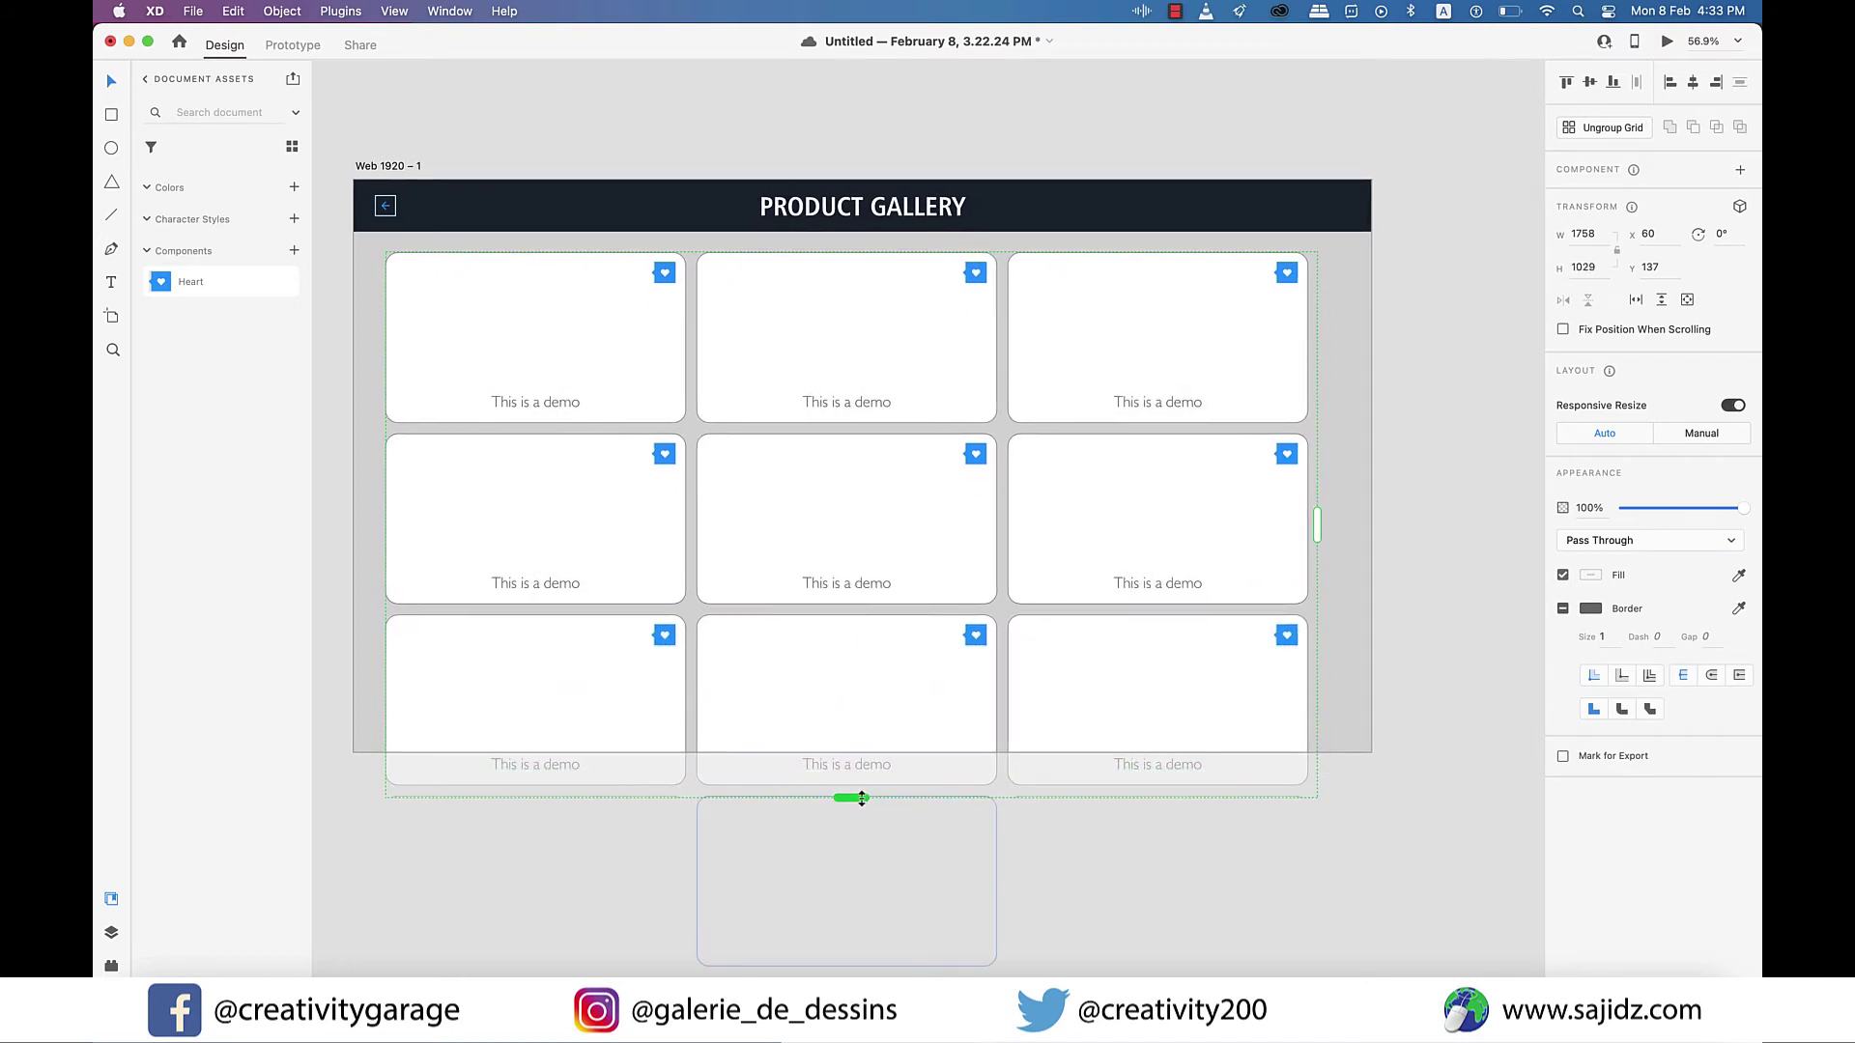
{"action": "scroll", "coordinate": [854, 734], "scroll_direction": "down", "scroll_amount": 5}
{"action": "scroll", "coordinate": [854, 744], "scroll_direction": "down", "scroll_amount": 2}
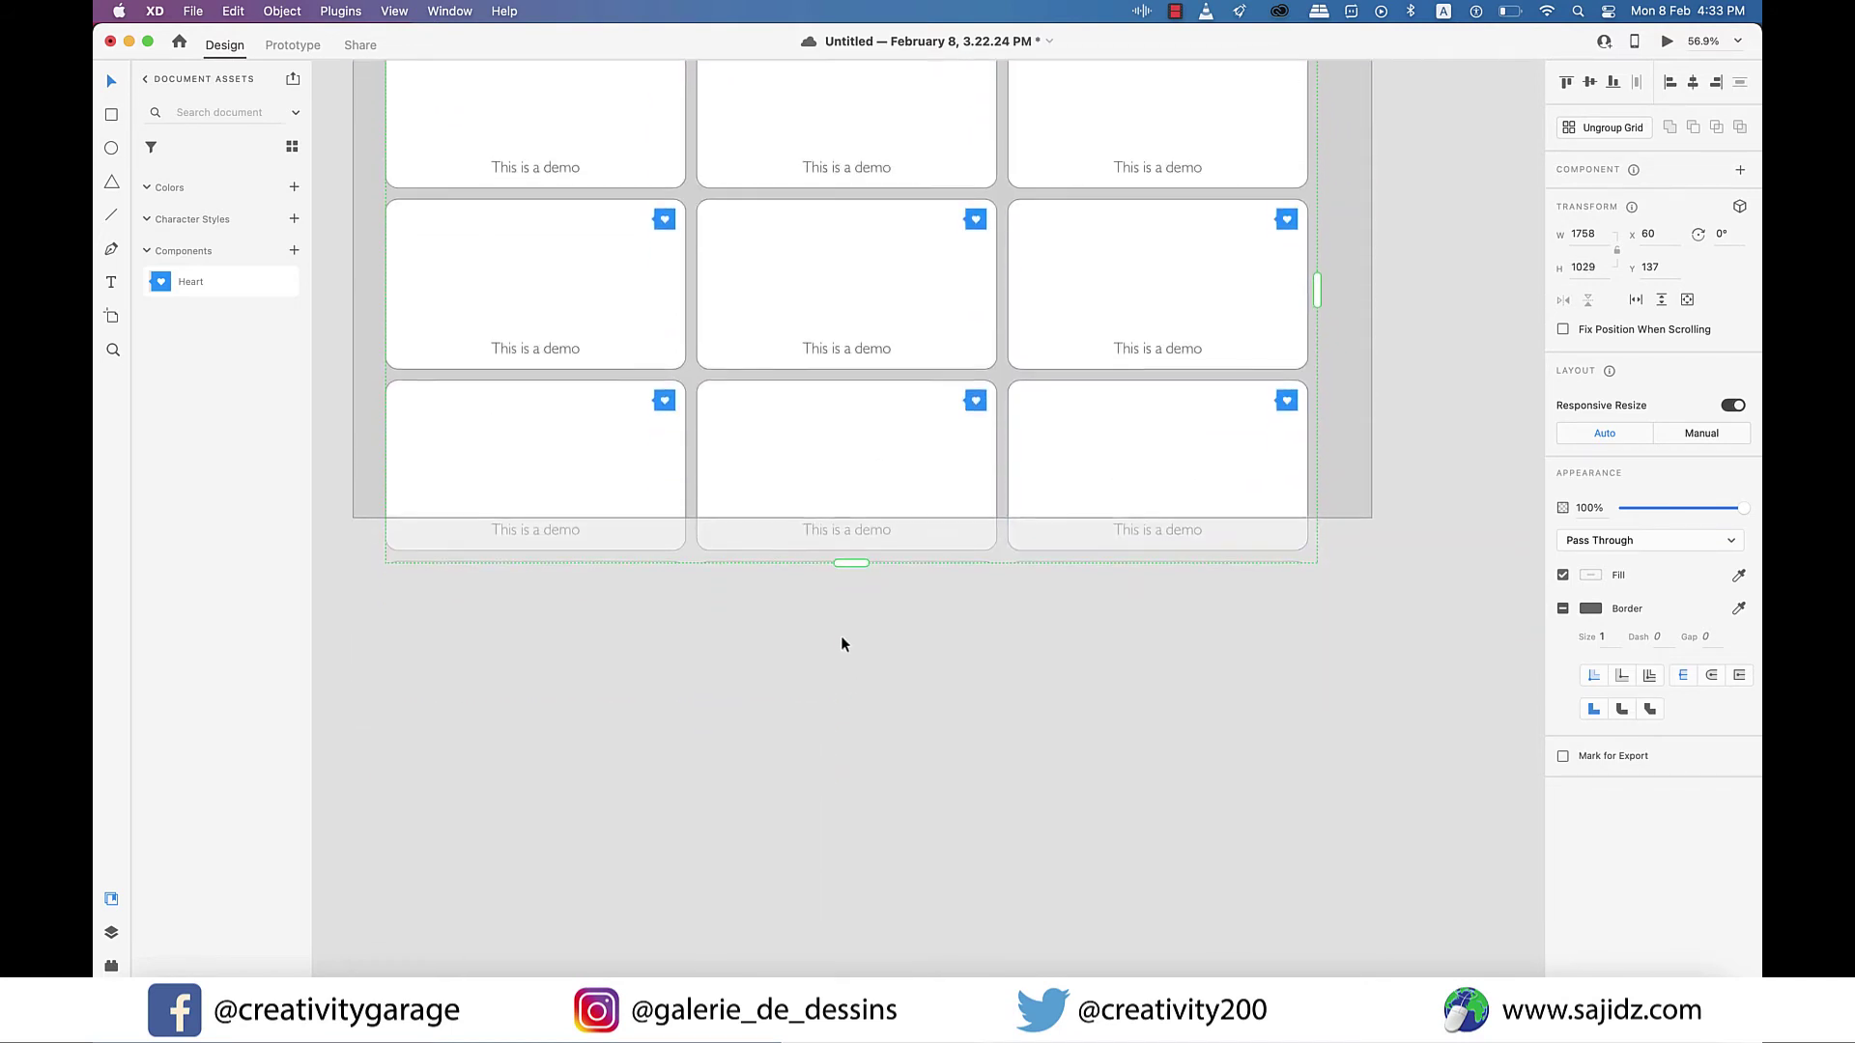
{"action": "left_click", "coordinate": [843, 637]}
{"action": "scroll", "coordinate": [926, 446], "scroll_direction": "up", "scroll_amount": 5}
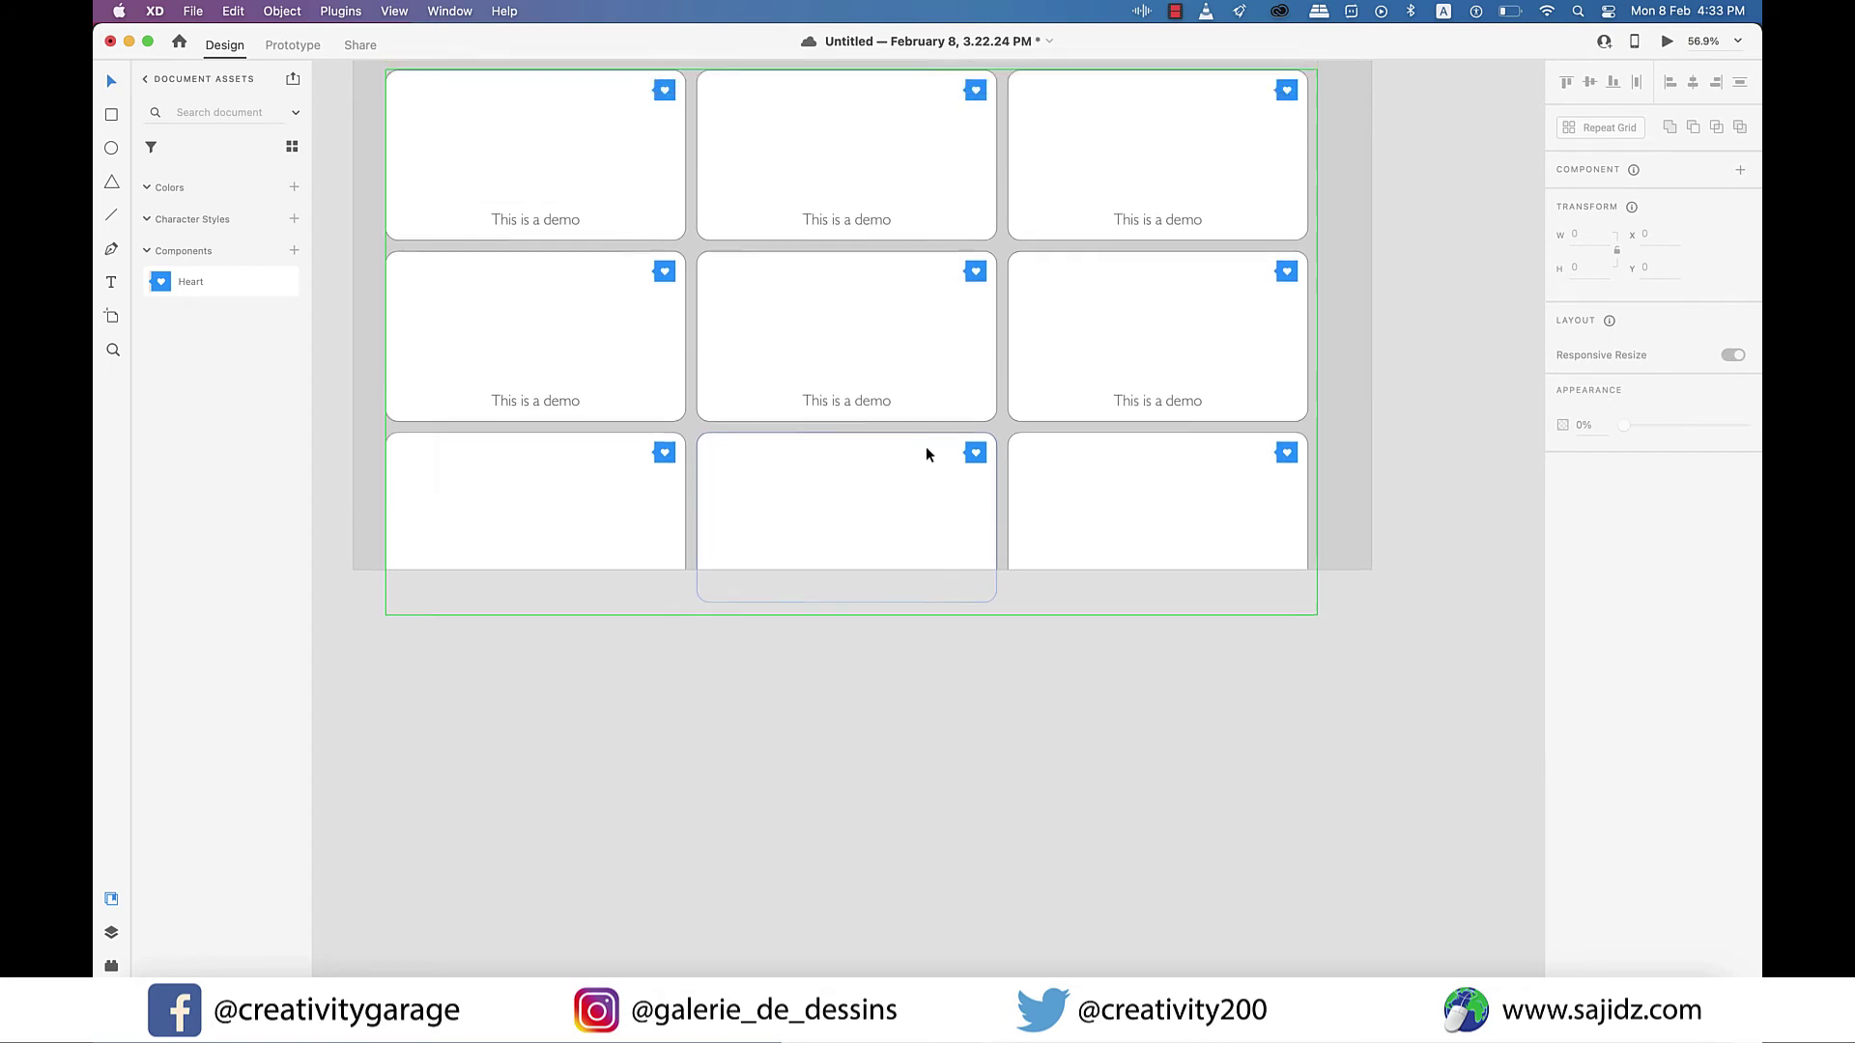
{"action": "scroll", "coordinate": [1321, 323], "scroll_direction": "right", "scroll_amount": 2}
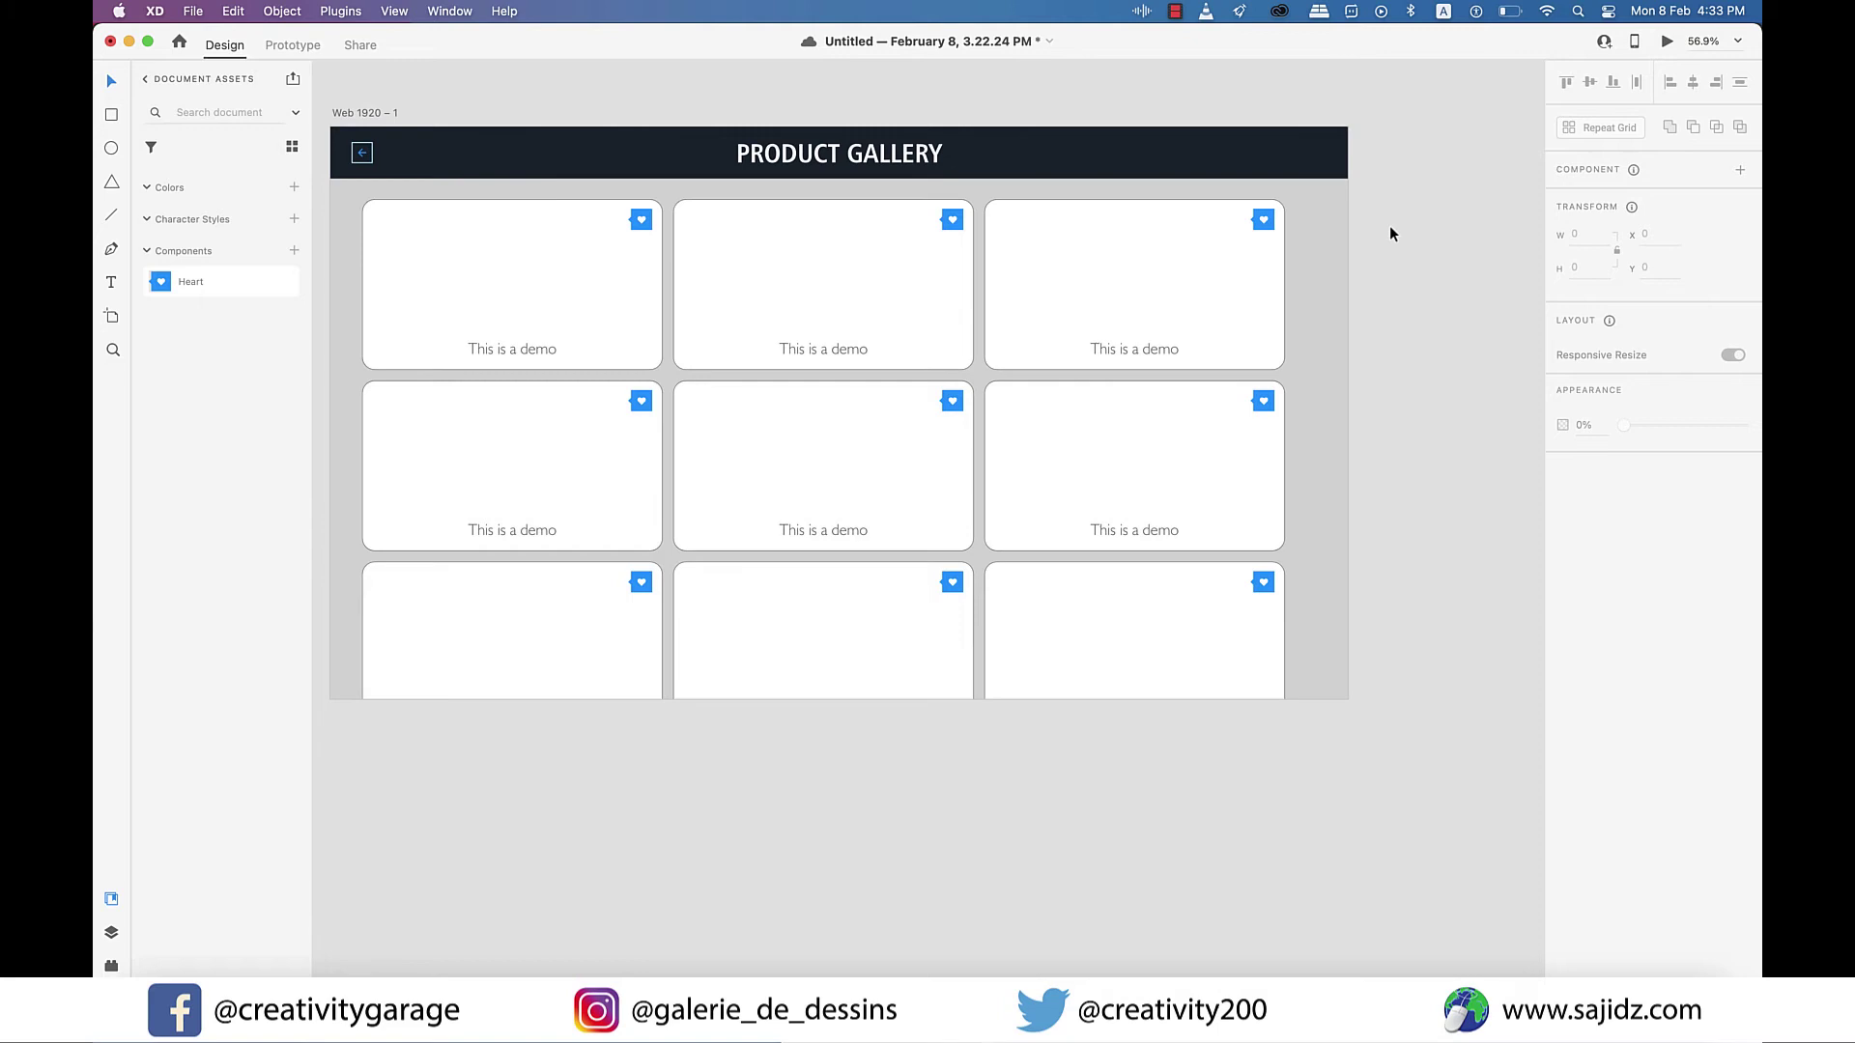
Drop the product JPEGs from the xd folder onto the grid so all nine cards show photos
{"action": "left_click_drag", "start_coordinate": [1390, 224], "coordinate": [422, 715]}
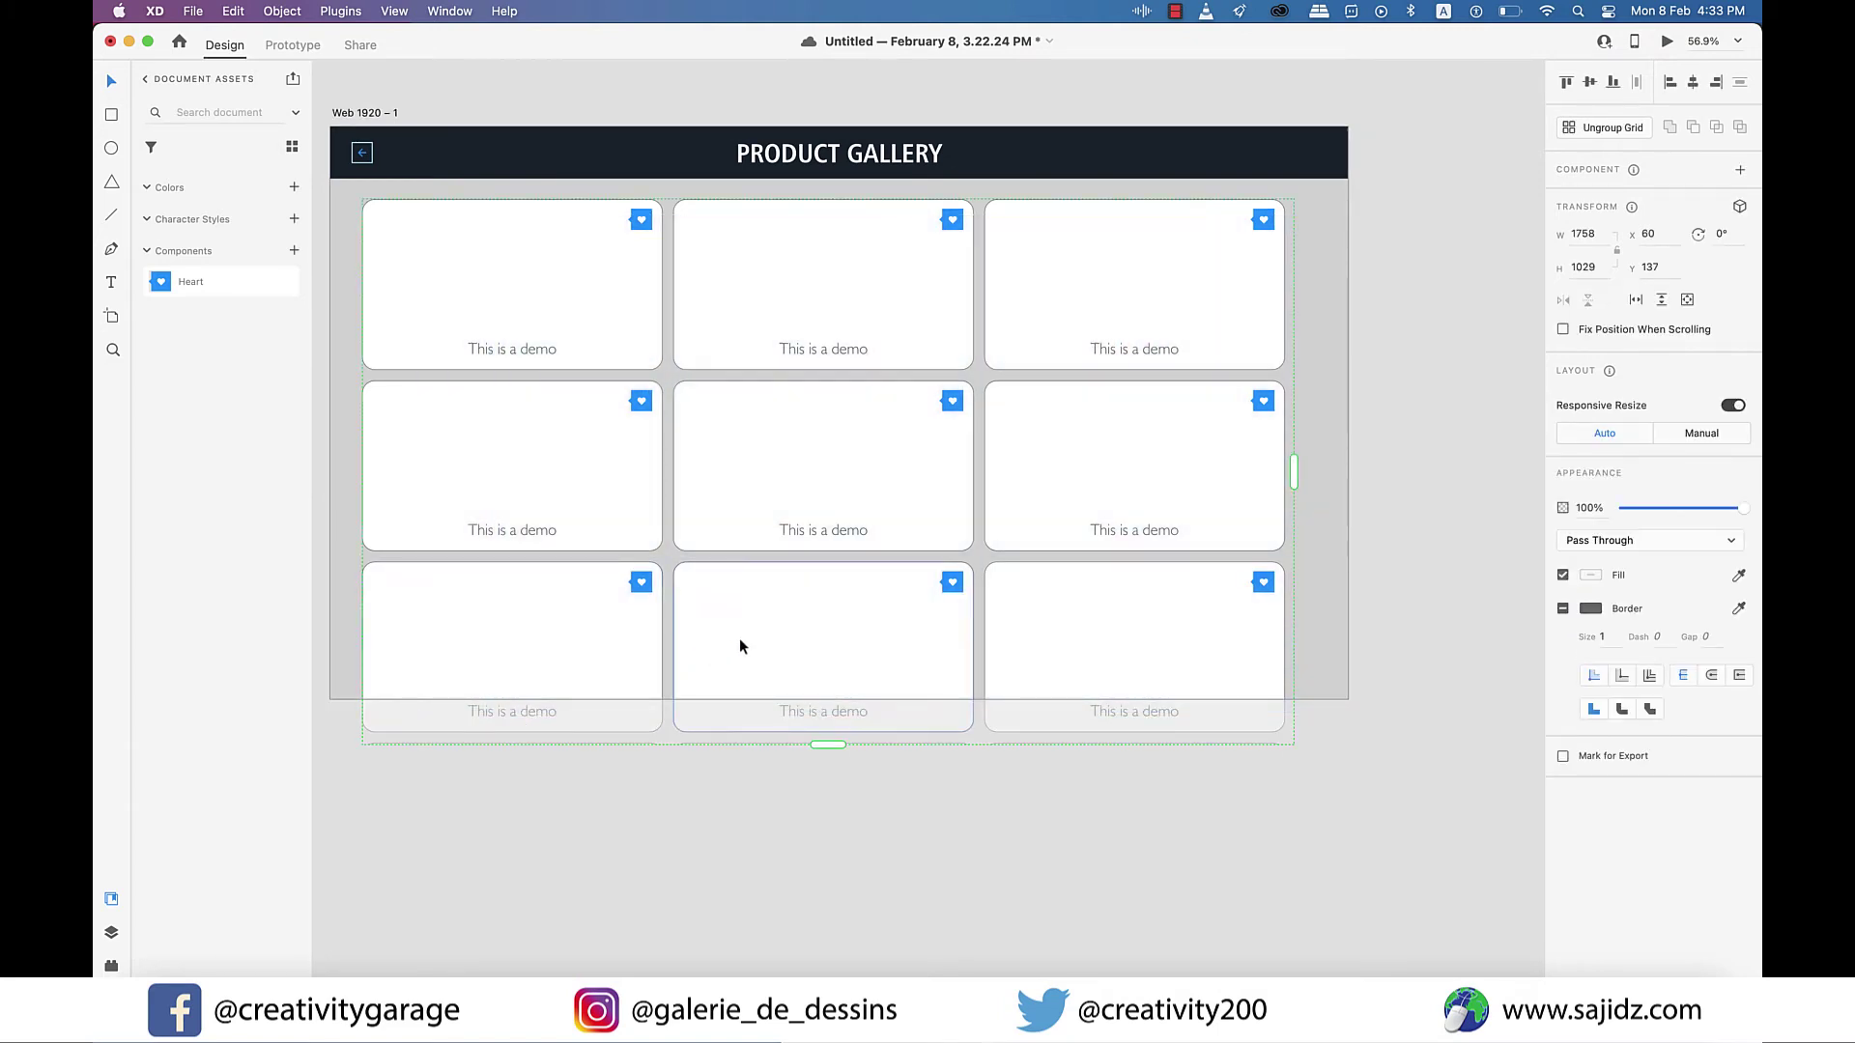
{"action": "key", "text": "super+Tab"}
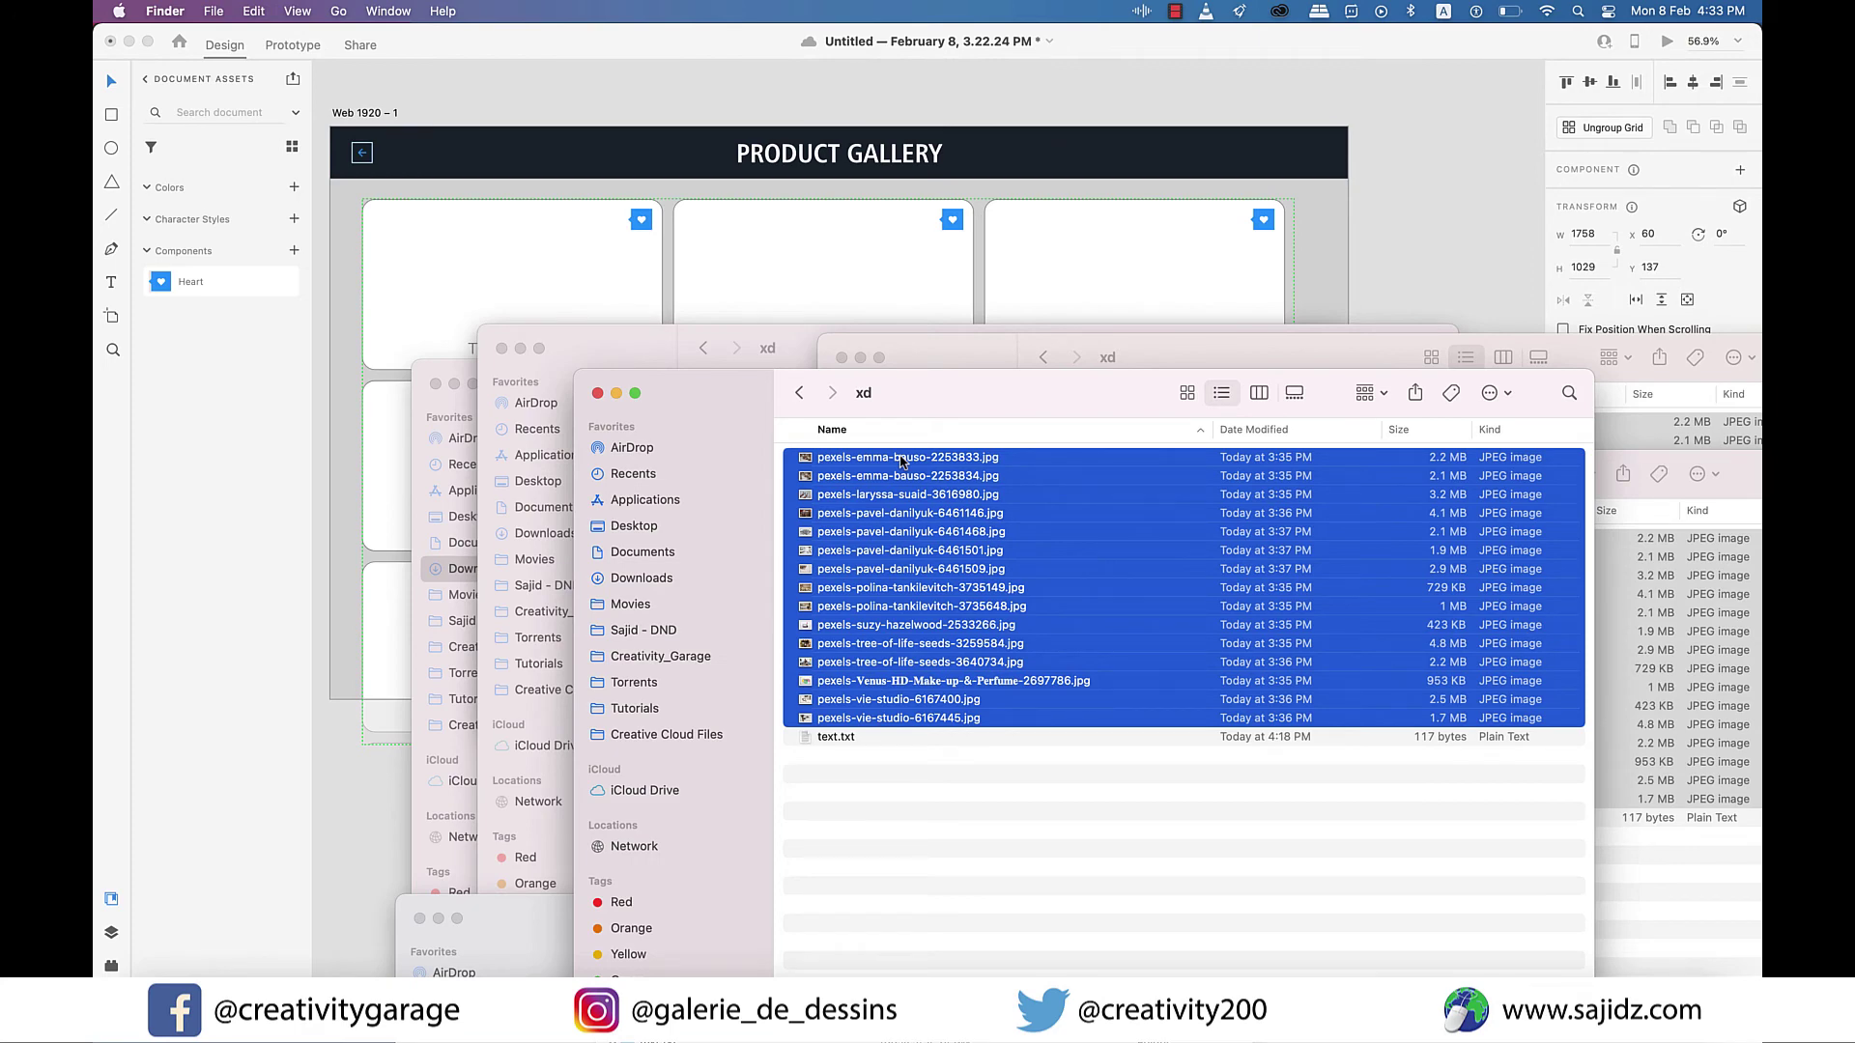
{"action": "left_click_drag", "start_coordinate": [901, 462], "coordinate": [544, 273]}
{"action": "key", "text": "super+Tab"}
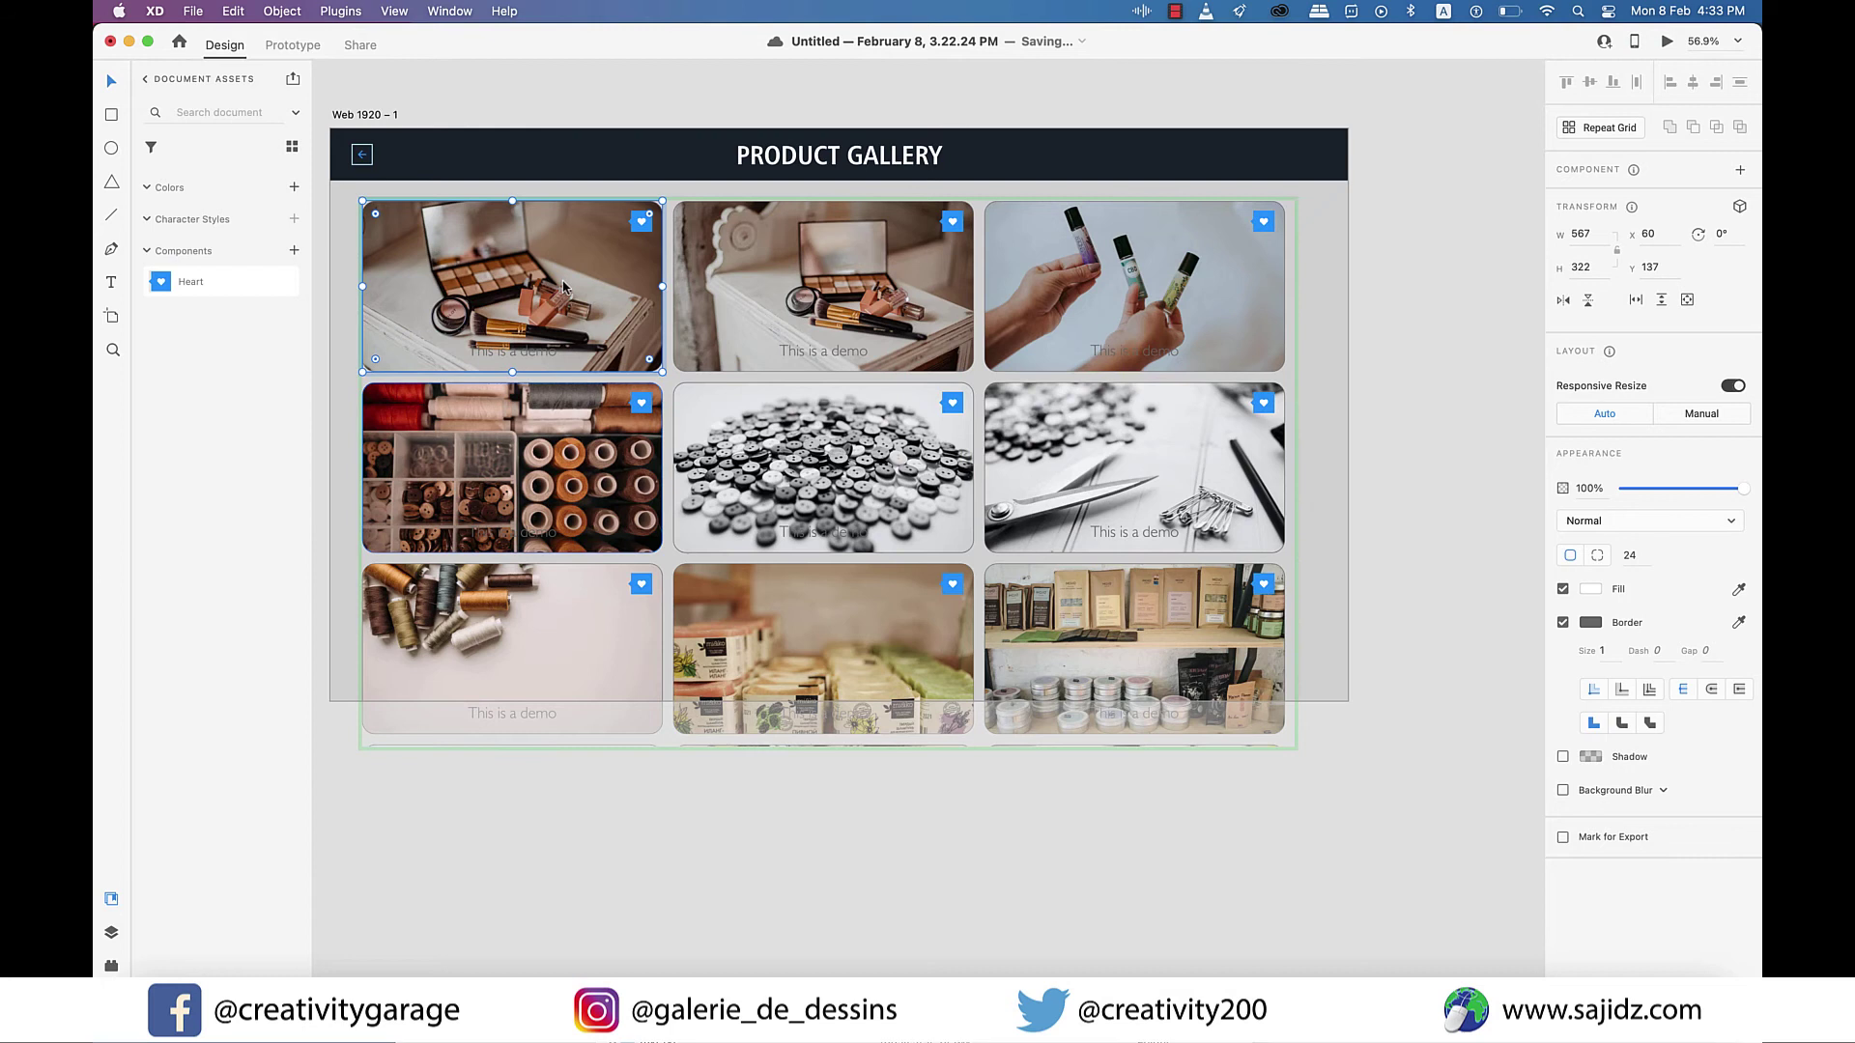
{"action": "key", "text": "Escape"}
{"action": "scroll", "coordinate": [878, 506], "scroll_direction": "down", "scroll_amount": 3}
{"action": "mouse_move", "coordinate": [823, 581]}
{"action": "left_mouse_down"}
{"action": "mouse_move", "coordinate": [823, 753]}
{"action": "mouse_move", "coordinate": [820, 572]}
{"action": "left_mouse_up"}
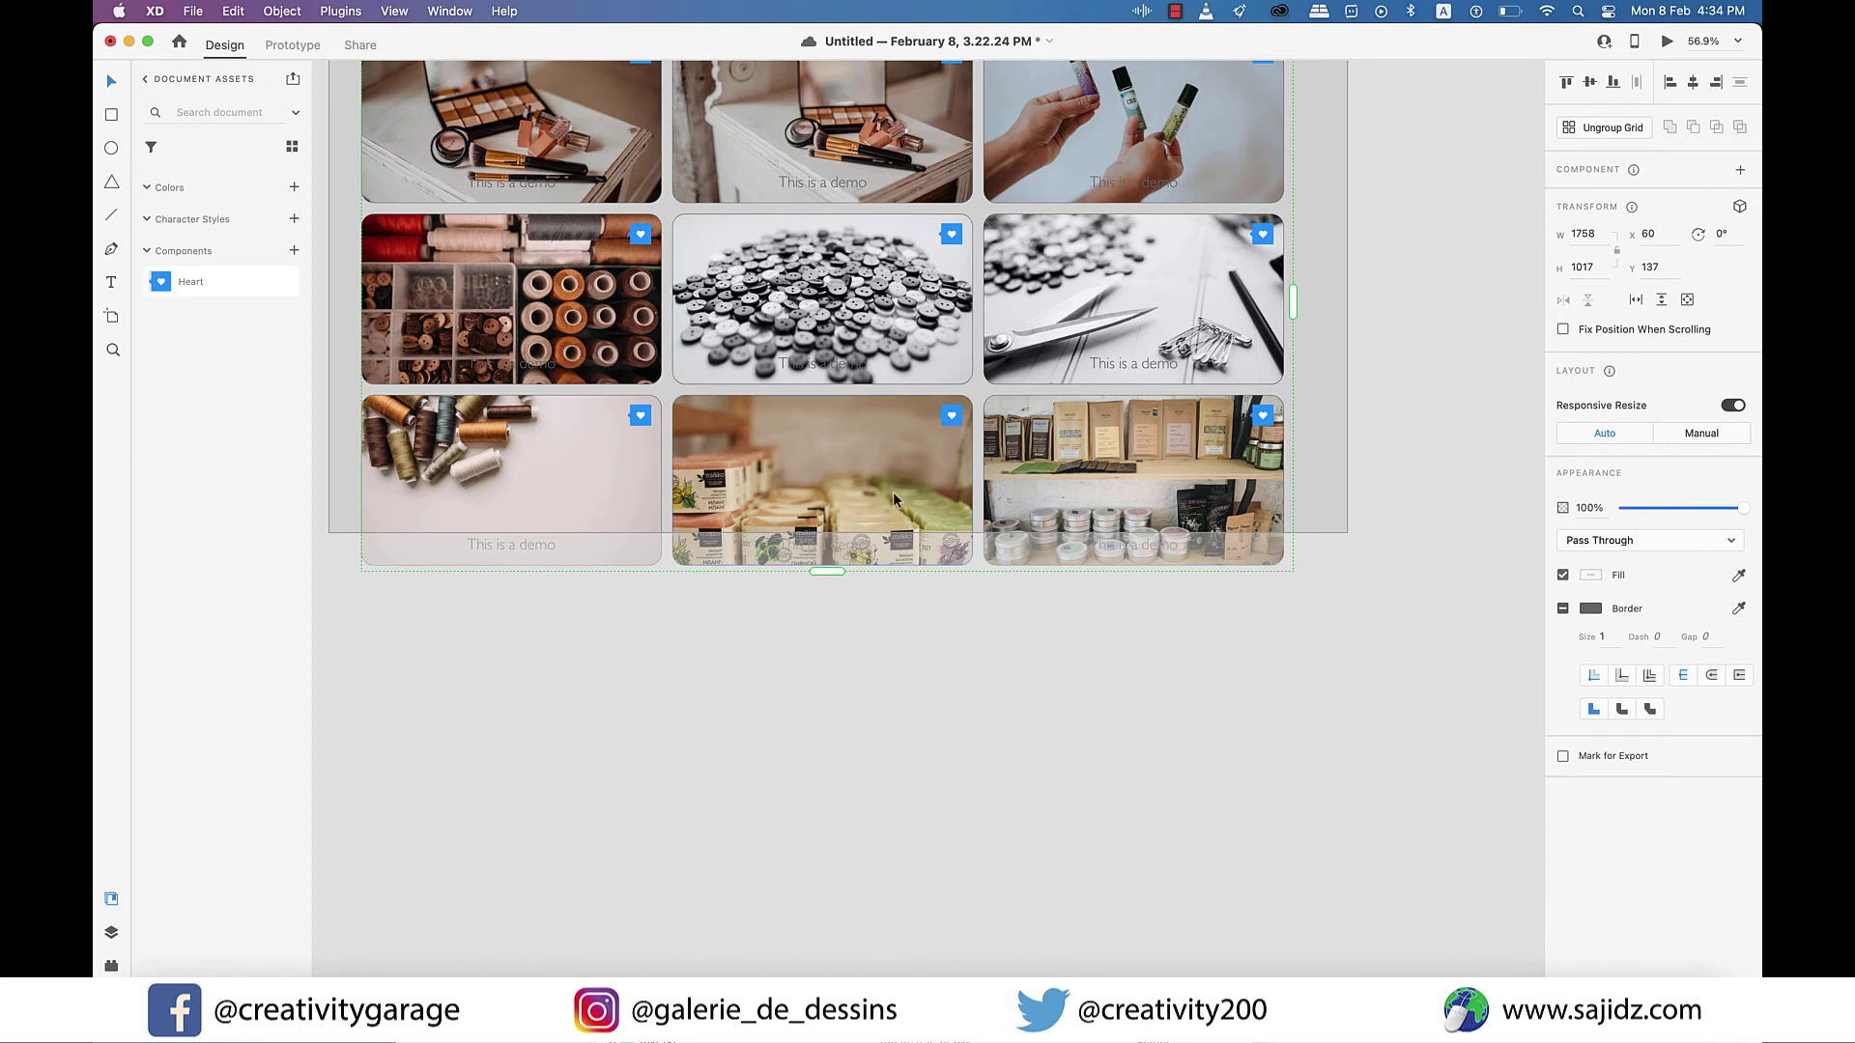
{"action": "scroll", "coordinate": [893, 490], "scroll_direction": "up", "scroll_amount": 6}
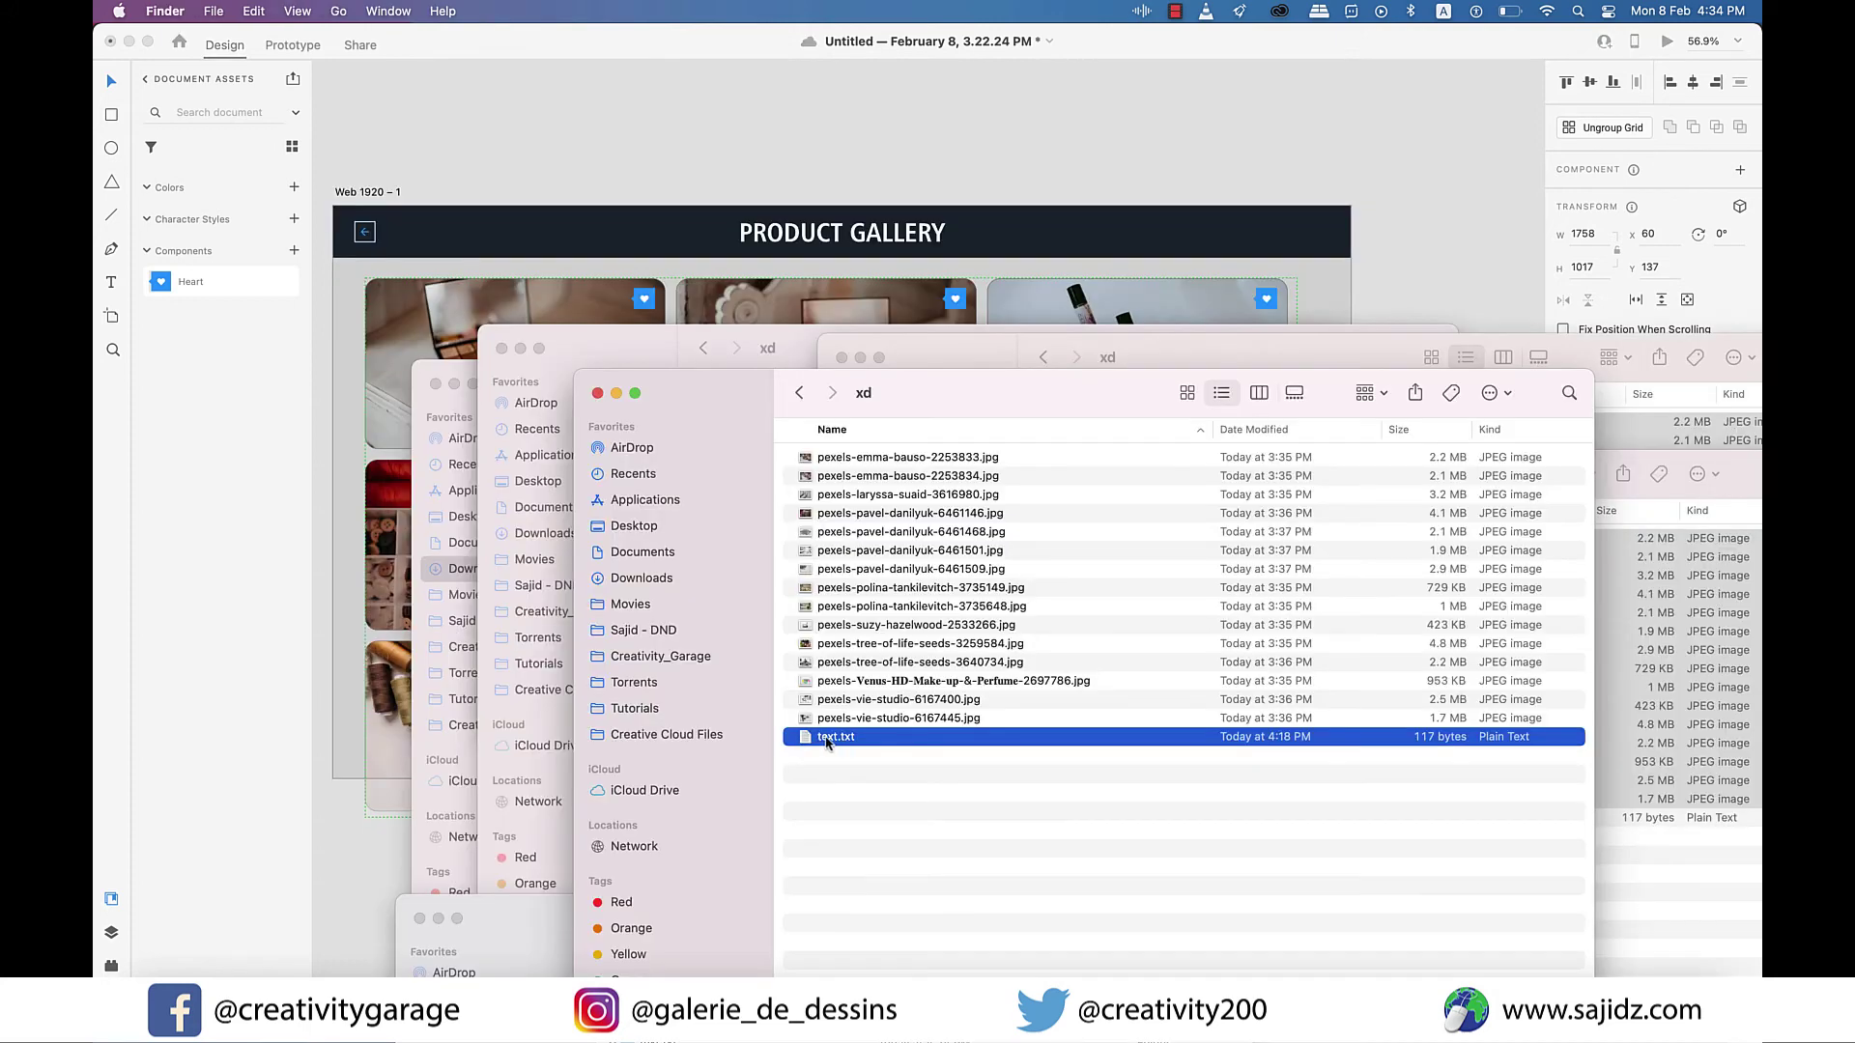
Fill the card labels with the product names from text.txt (Pins, Rolls, Lipstick, Brush)
{"action": "double_click", "coordinate": [836, 736]}
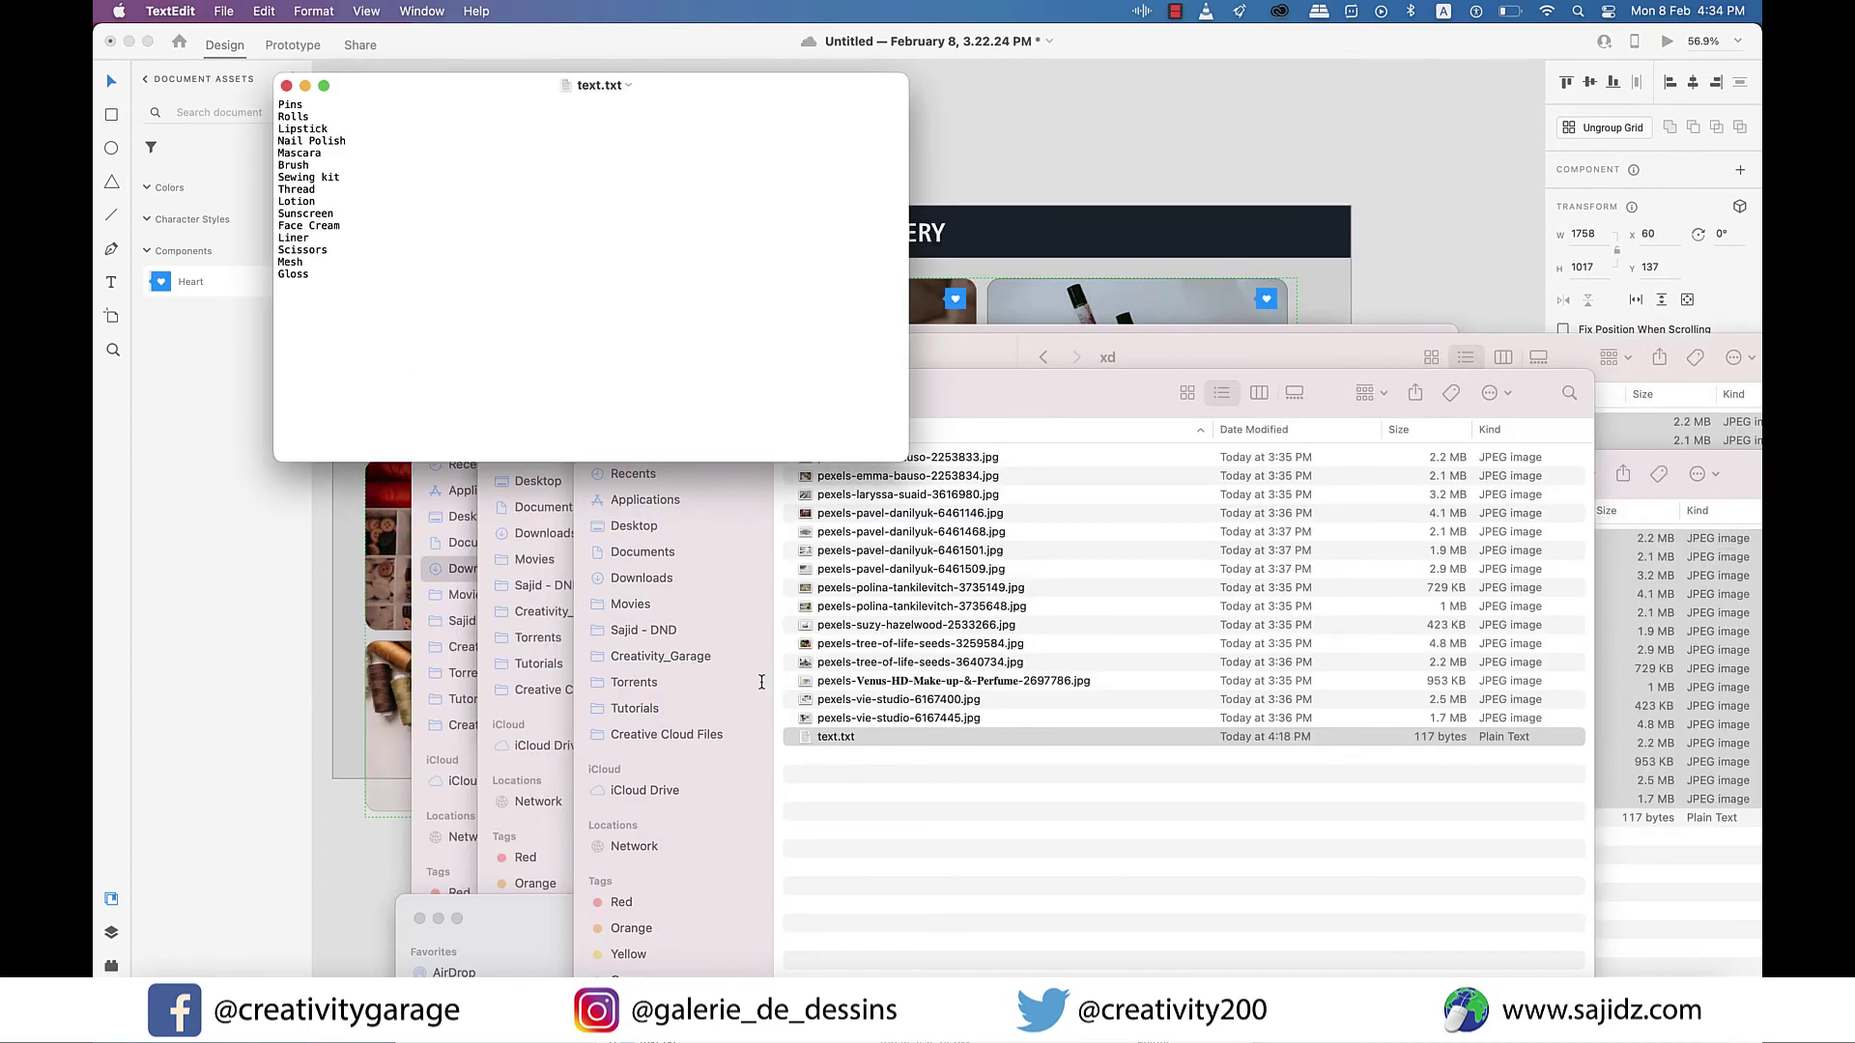
{"action": "left_click_drag", "start_coordinate": [323, 304], "coordinate": [288, 88]}
{"action": "left_click", "coordinate": [286, 85]}
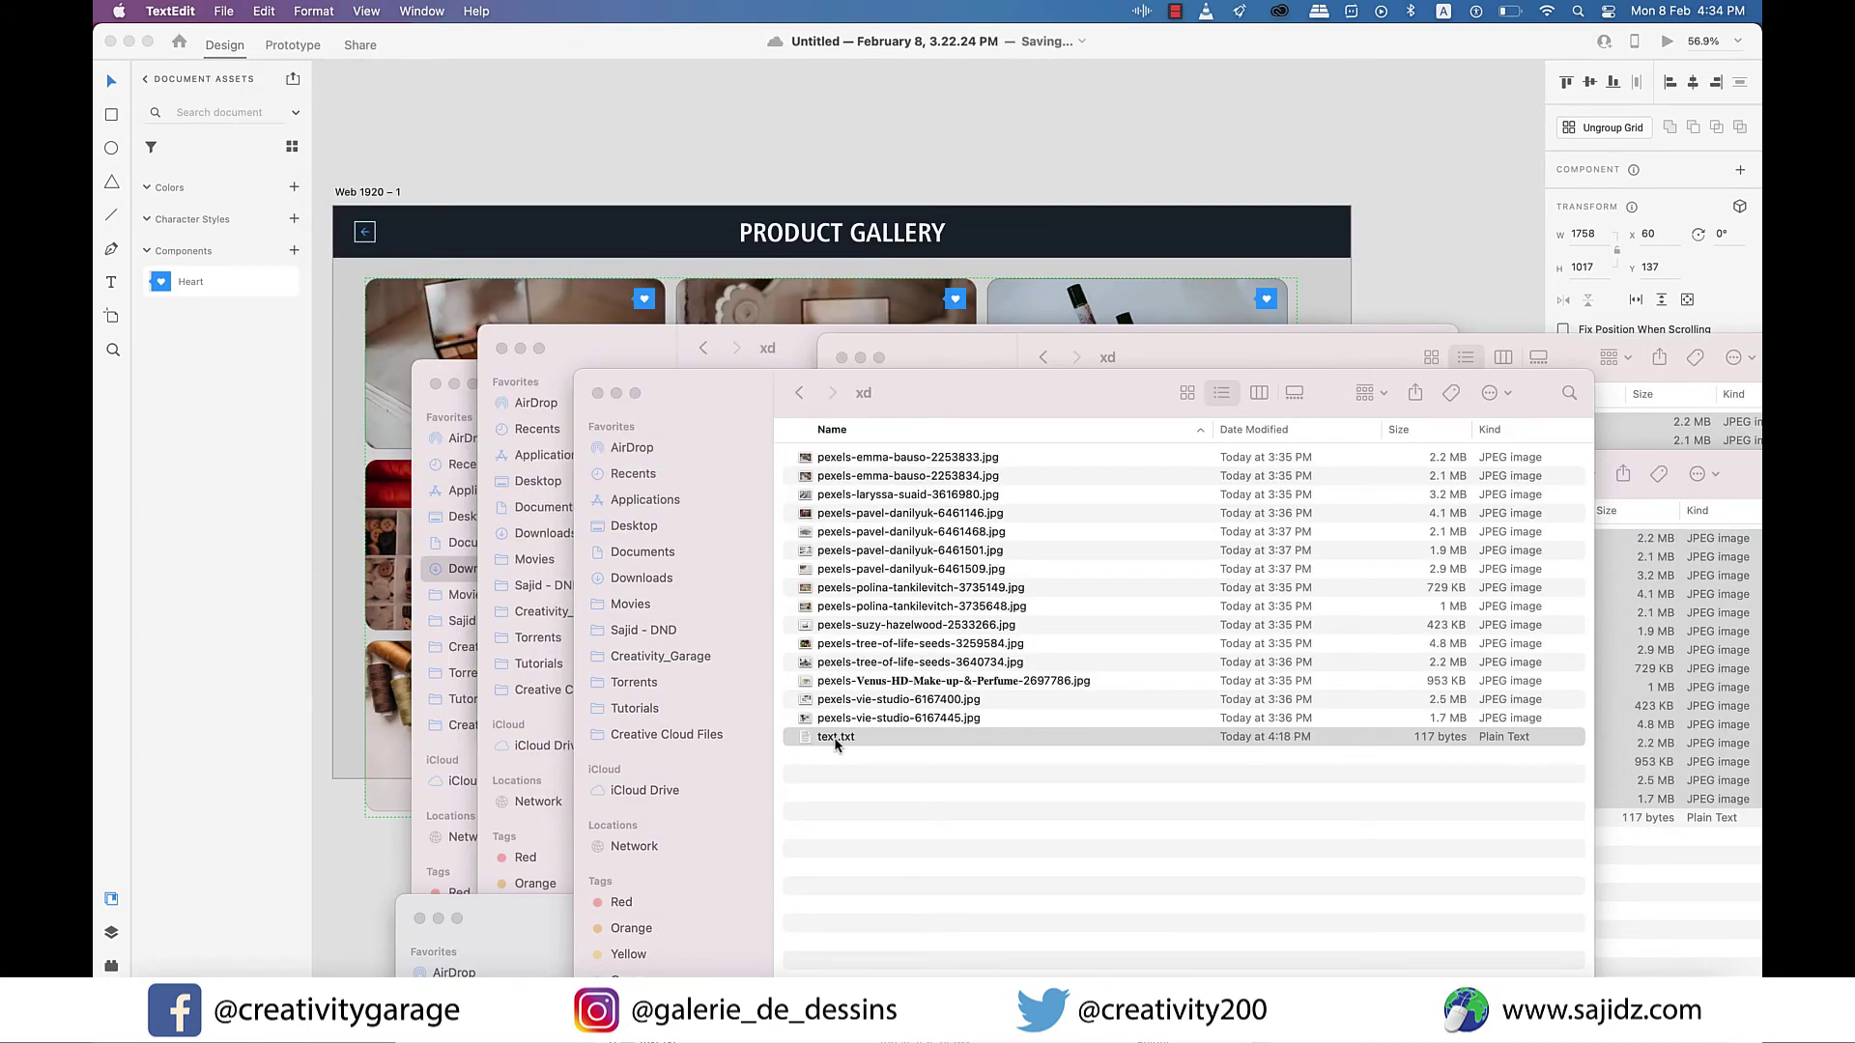
{"action": "mouse_move", "coordinate": [835, 742]}
{"action": "left_mouse_down"}
{"action": "mouse_move", "coordinate": [618, 604]}
{"action": "mouse_move", "coordinate": [483, 430]}
{"action": "left_mouse_up"}
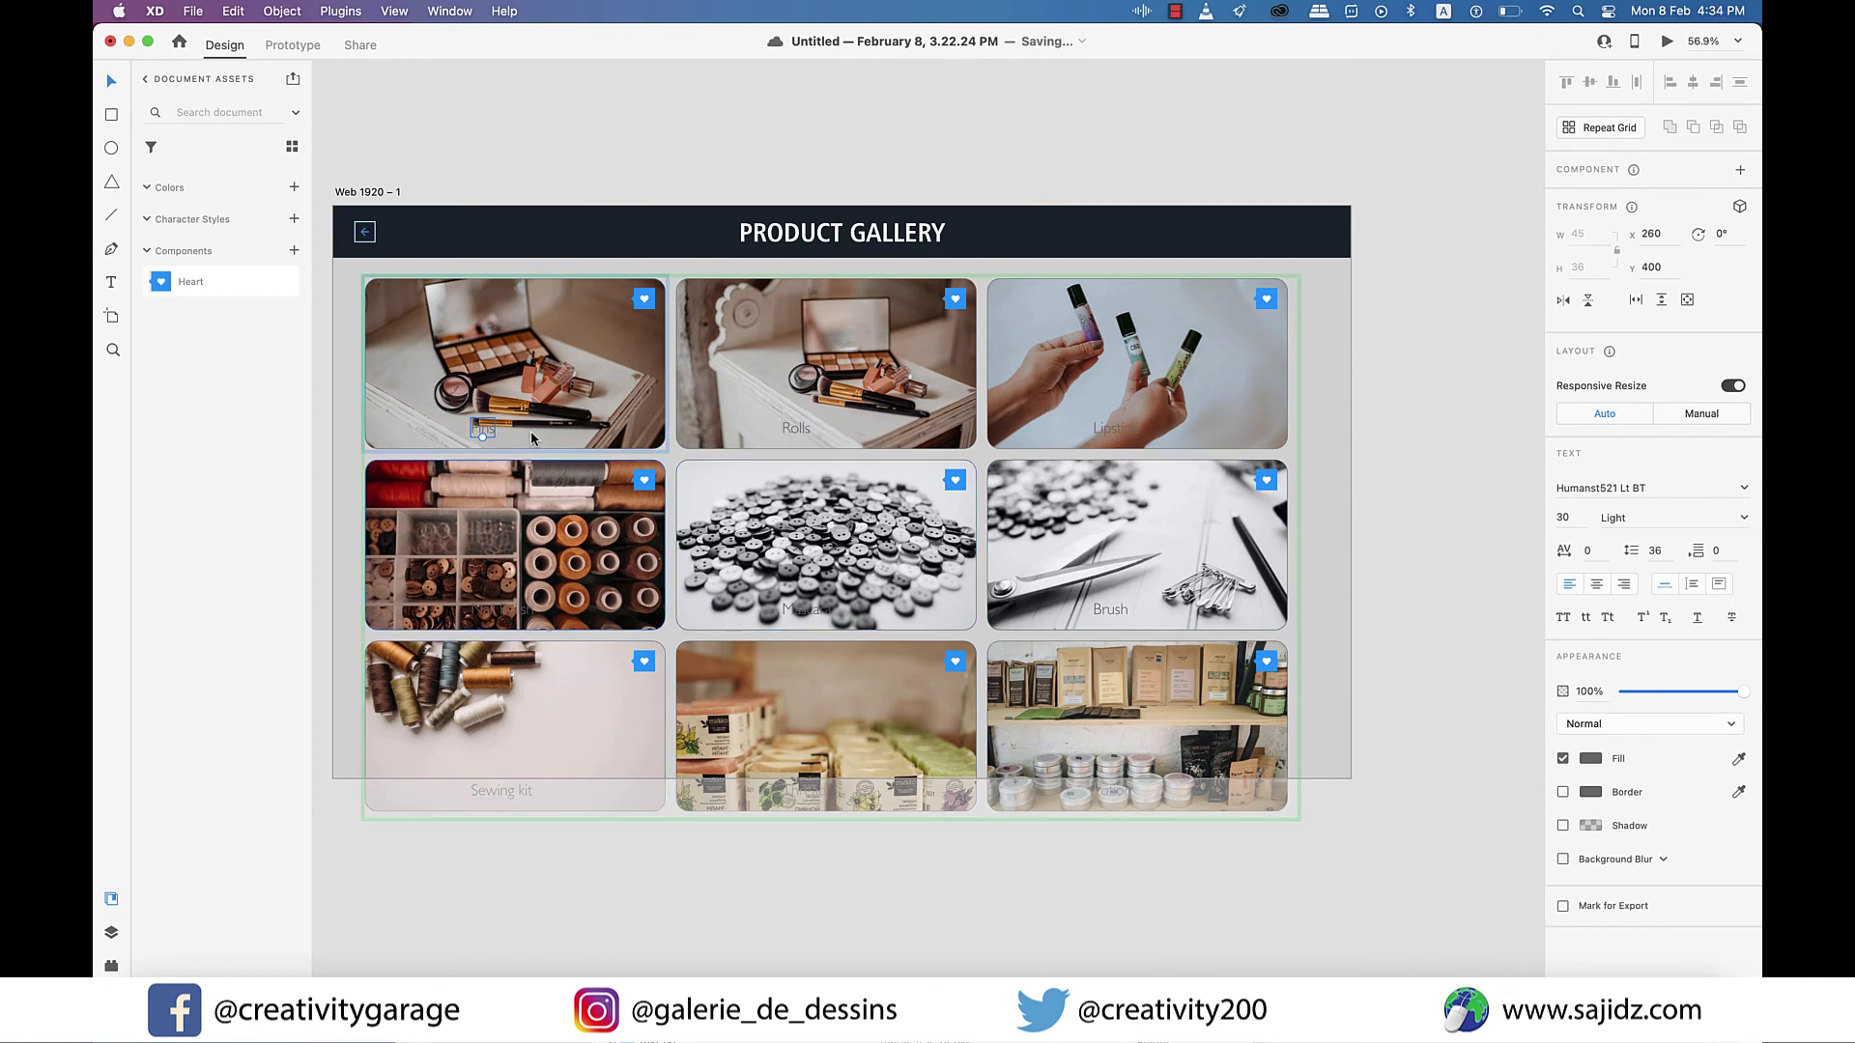
Change the label text fill to white
{"action": "double_click", "coordinate": [1119, 429]}
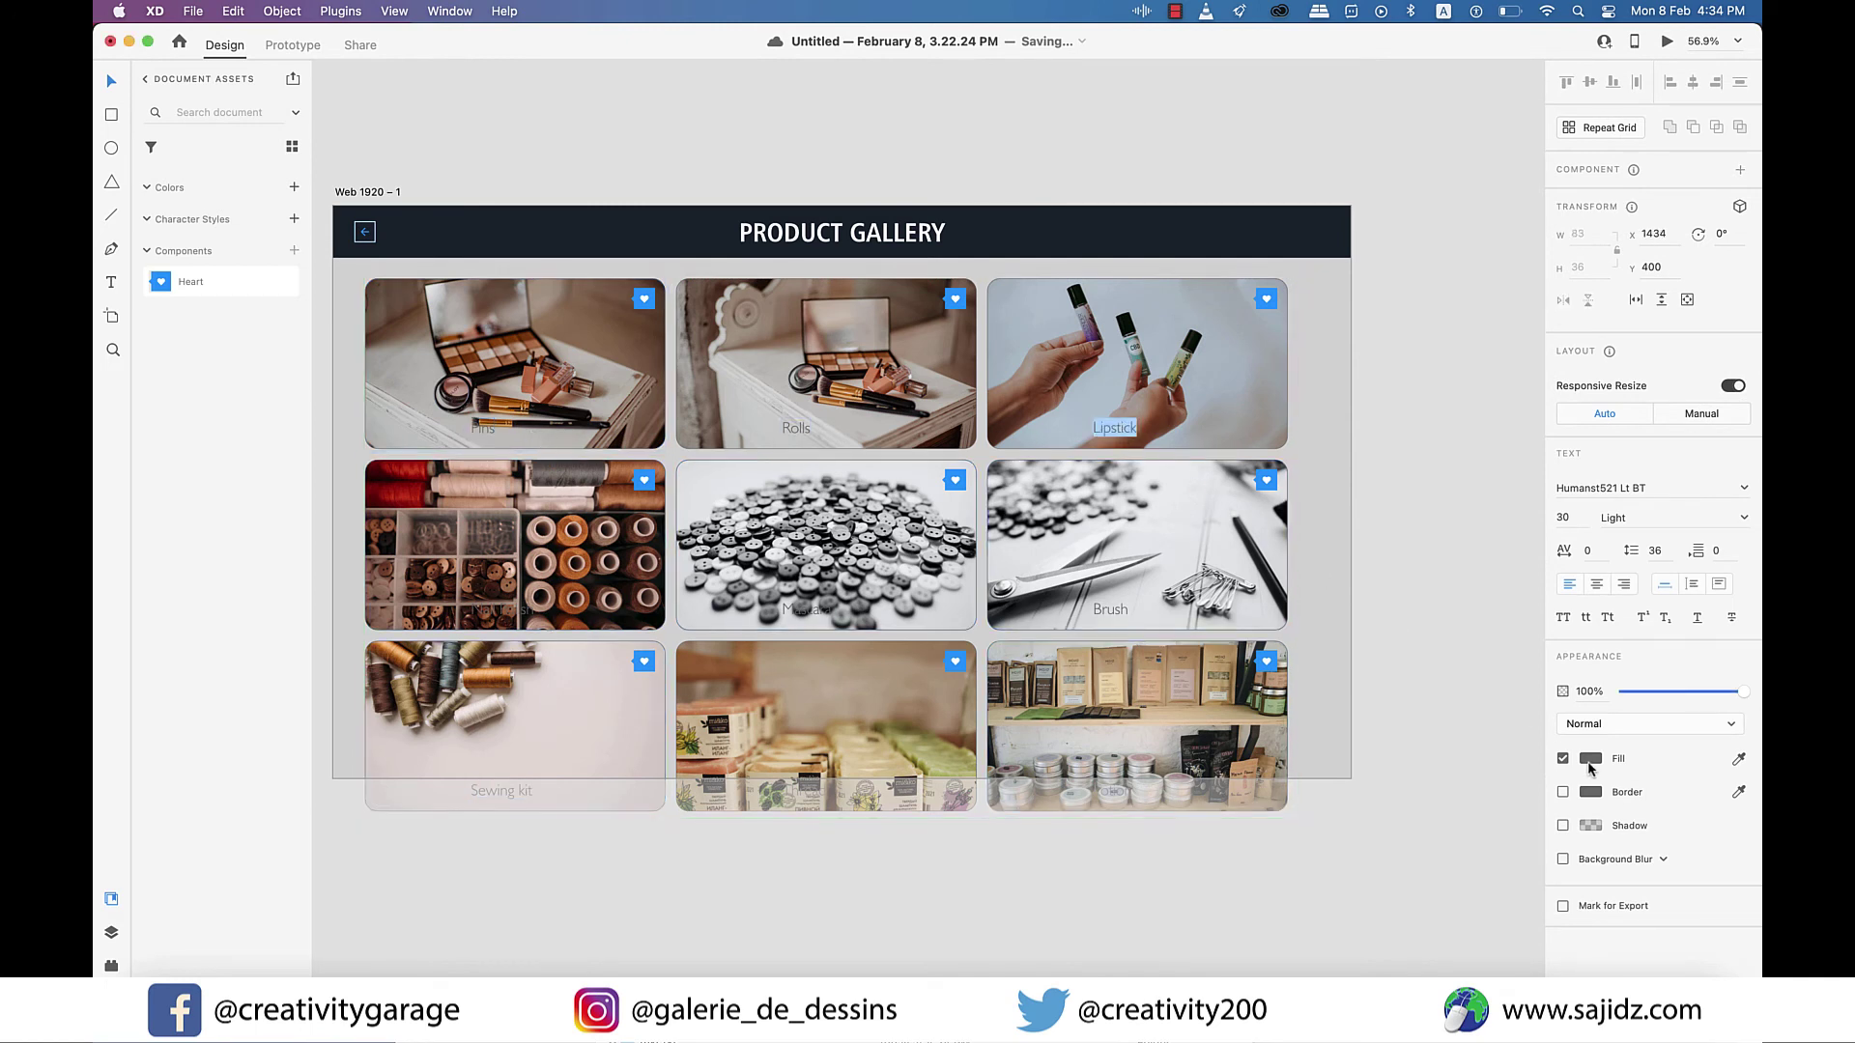
{"action": "left_click", "coordinate": [1589, 759]}
{"action": "left_click", "coordinate": [1359, 638]}
{"action": "left_click", "coordinate": [1392, 442]}
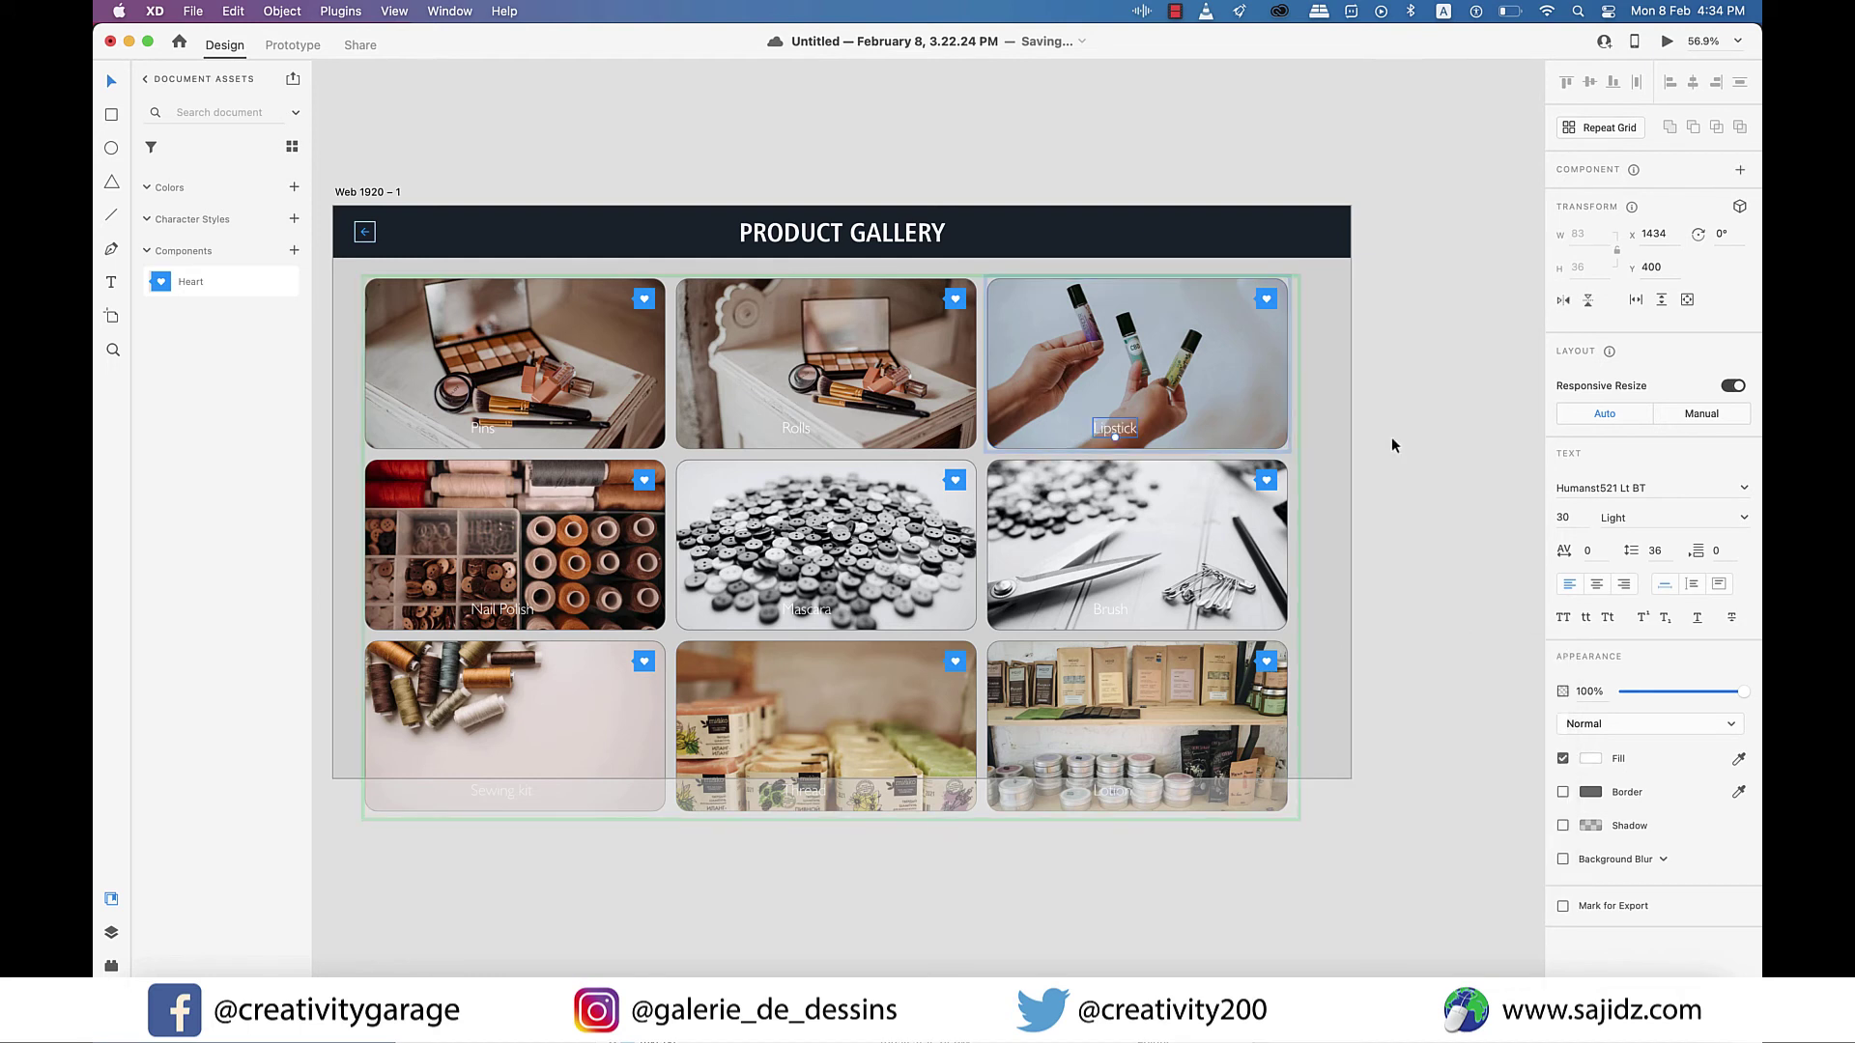
{"action": "scroll", "coordinate": [1353, 671], "scroll_direction": "down", "scroll_amount": 3}
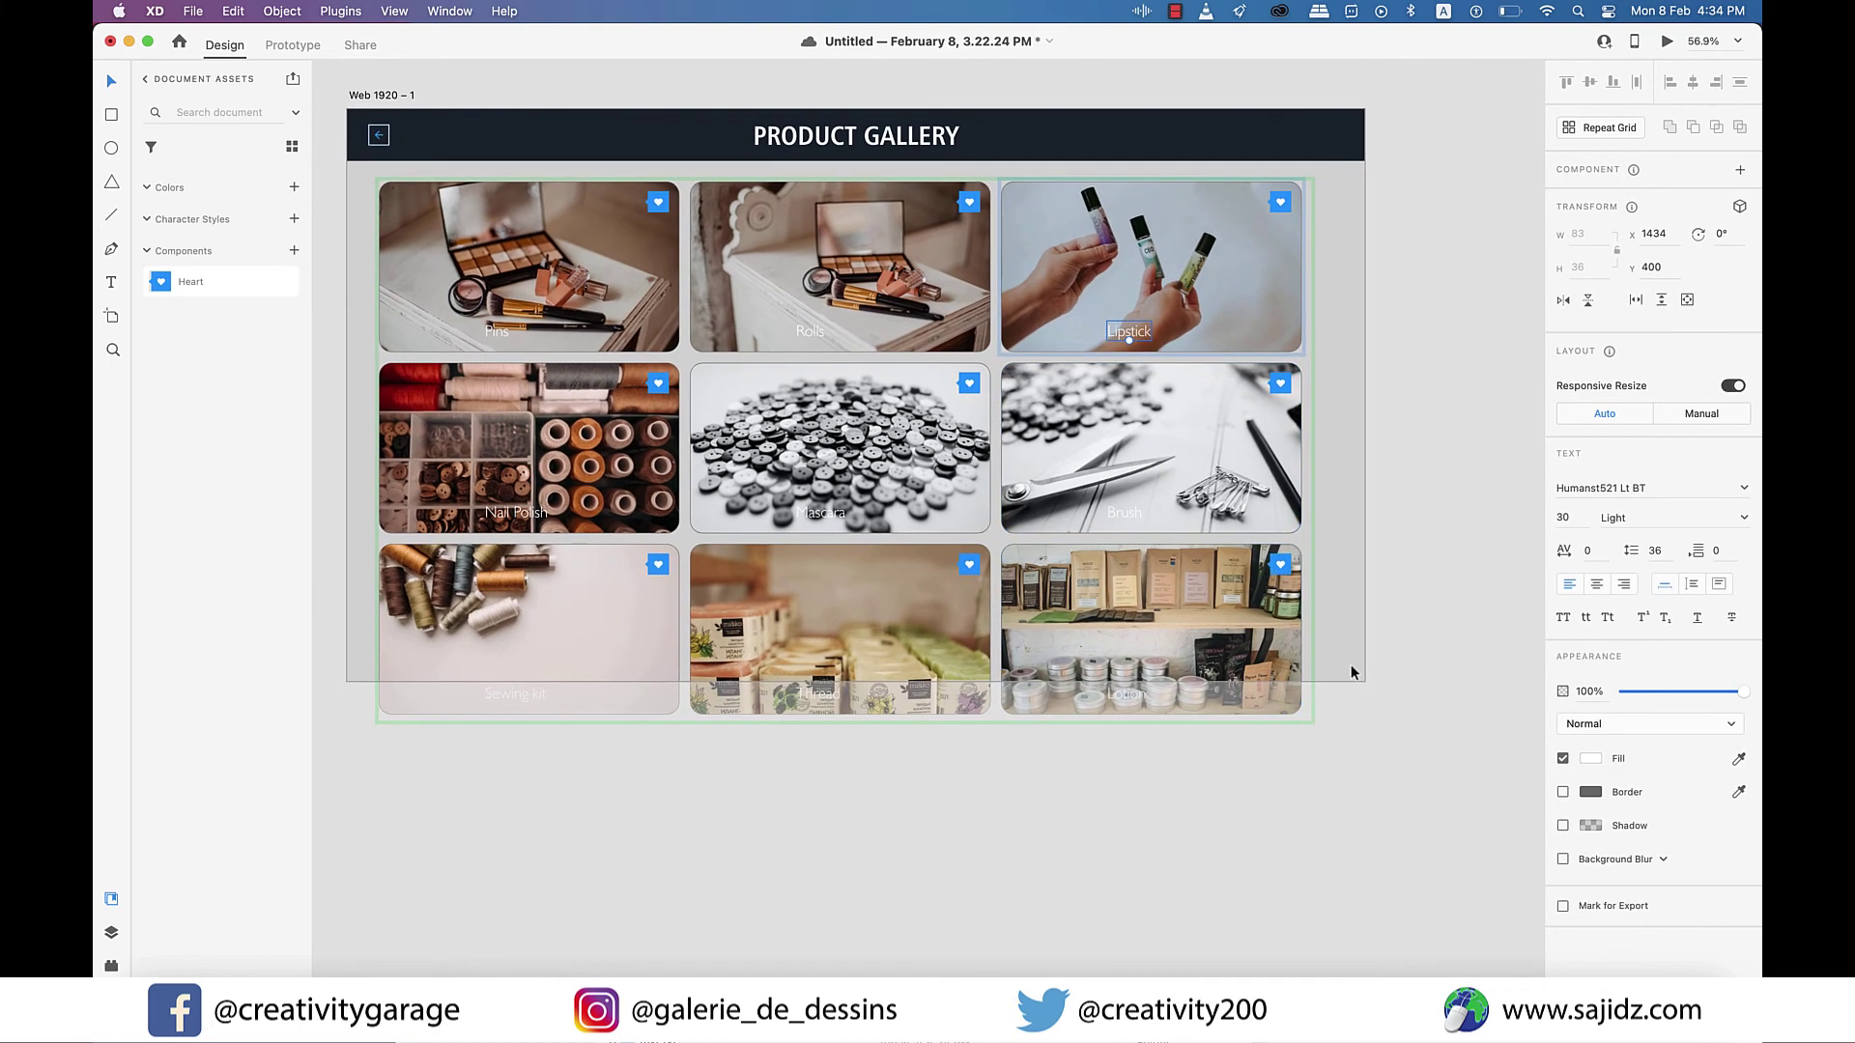
{"action": "left_click", "coordinate": [1351, 671]}
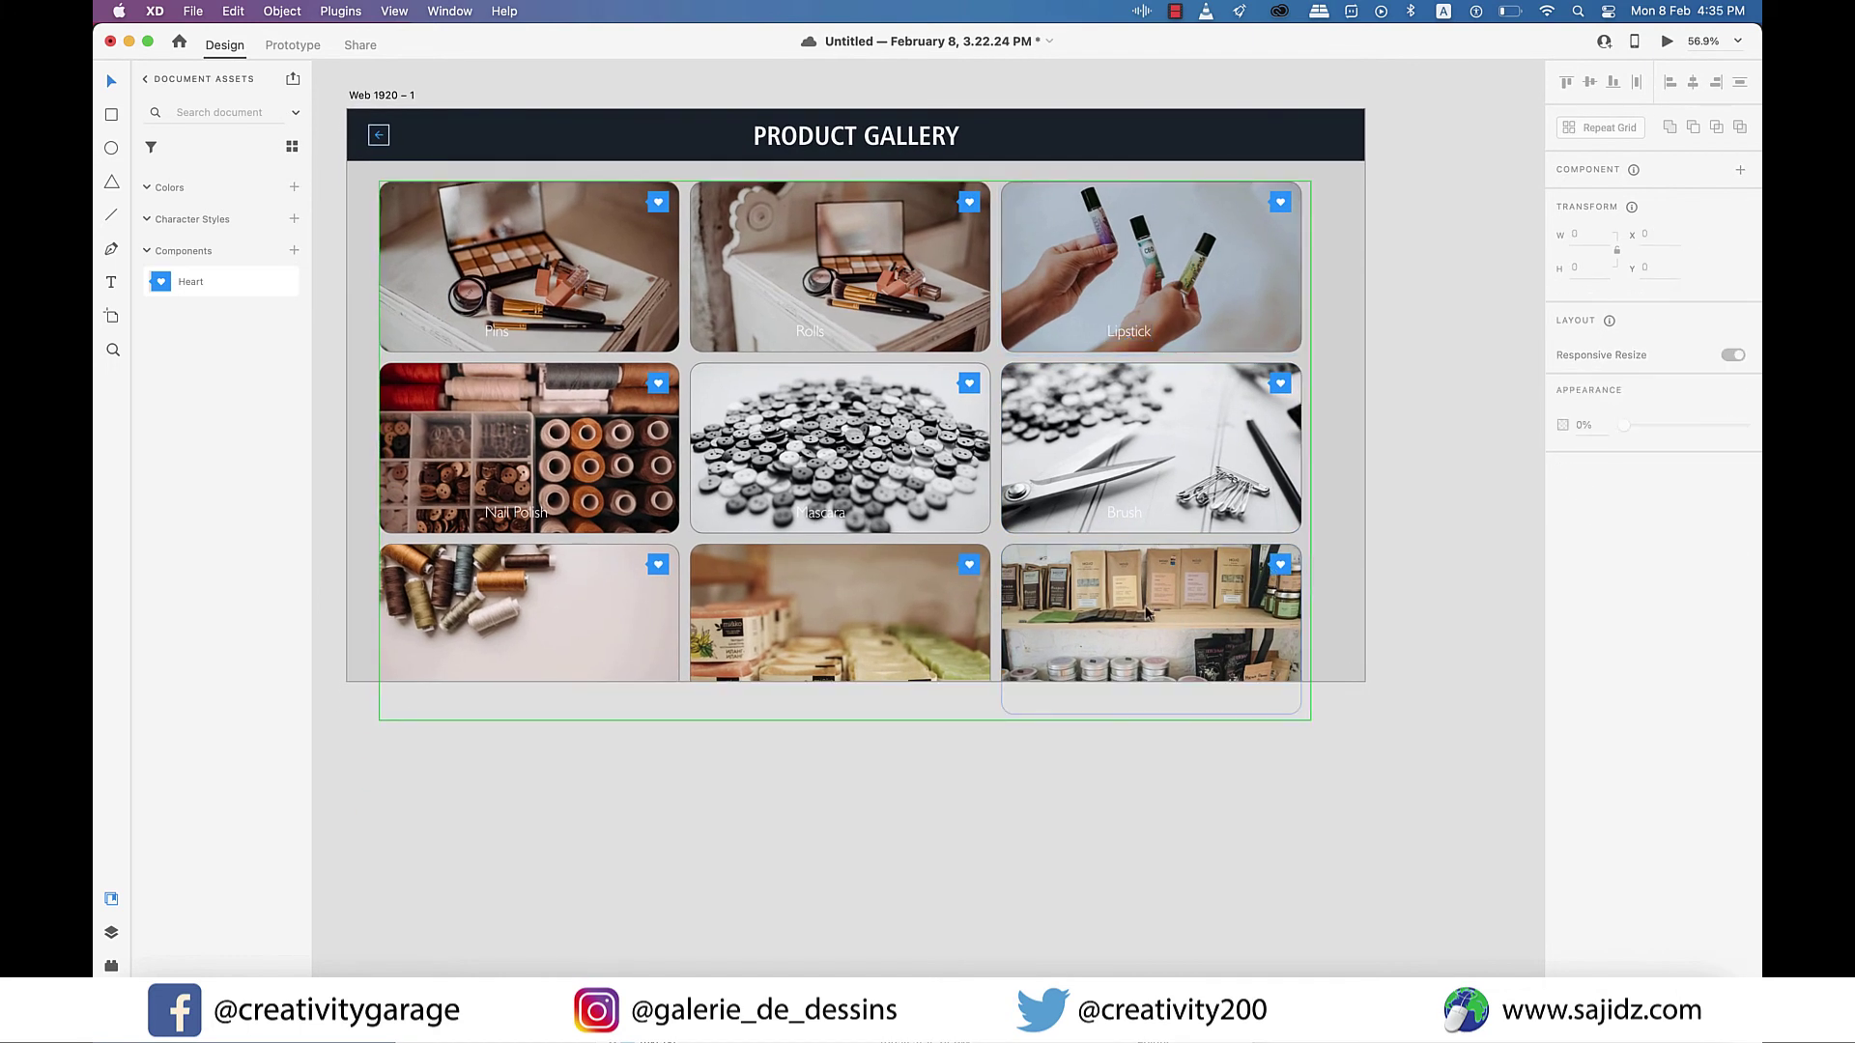
Widen the grid's column gap and raise the row gap from 20 to 29
{"action": "scroll", "coordinate": [1145, 613], "scroll_direction": "up", "scroll_amount": 1}
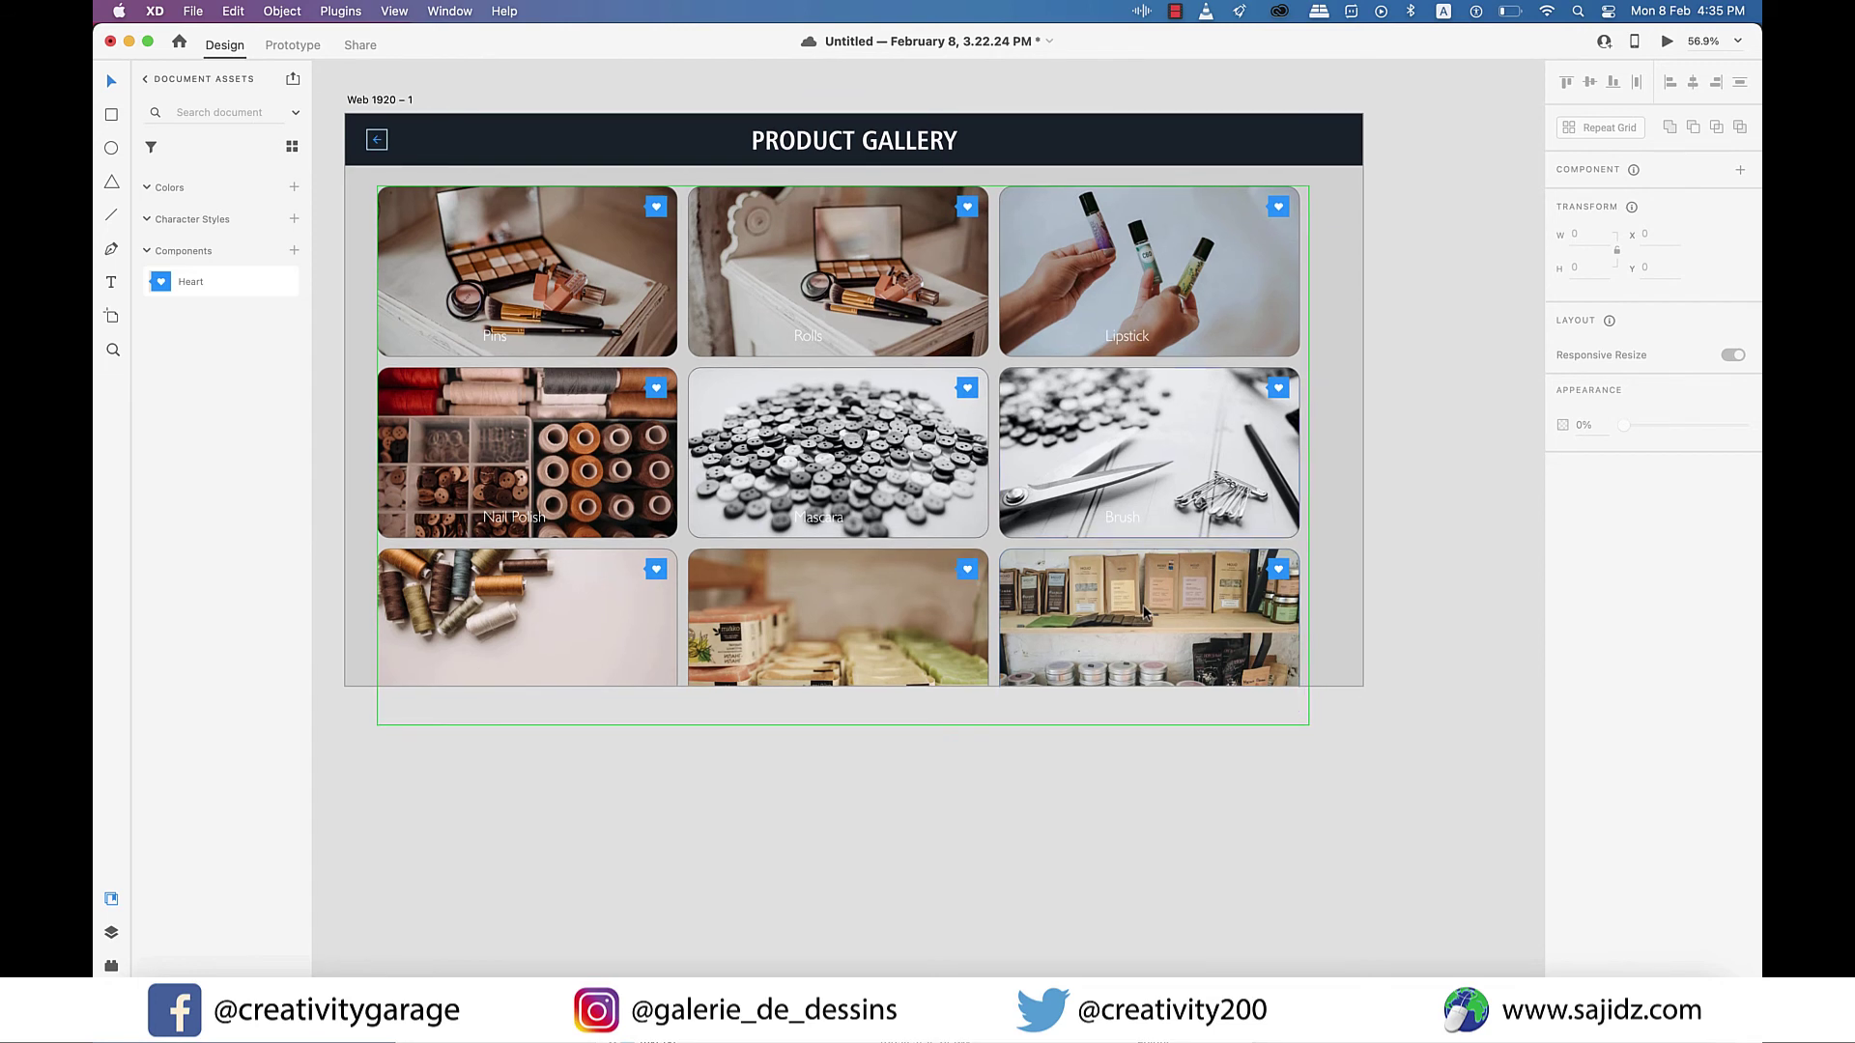
{"action": "left_click", "coordinate": [991, 286]}
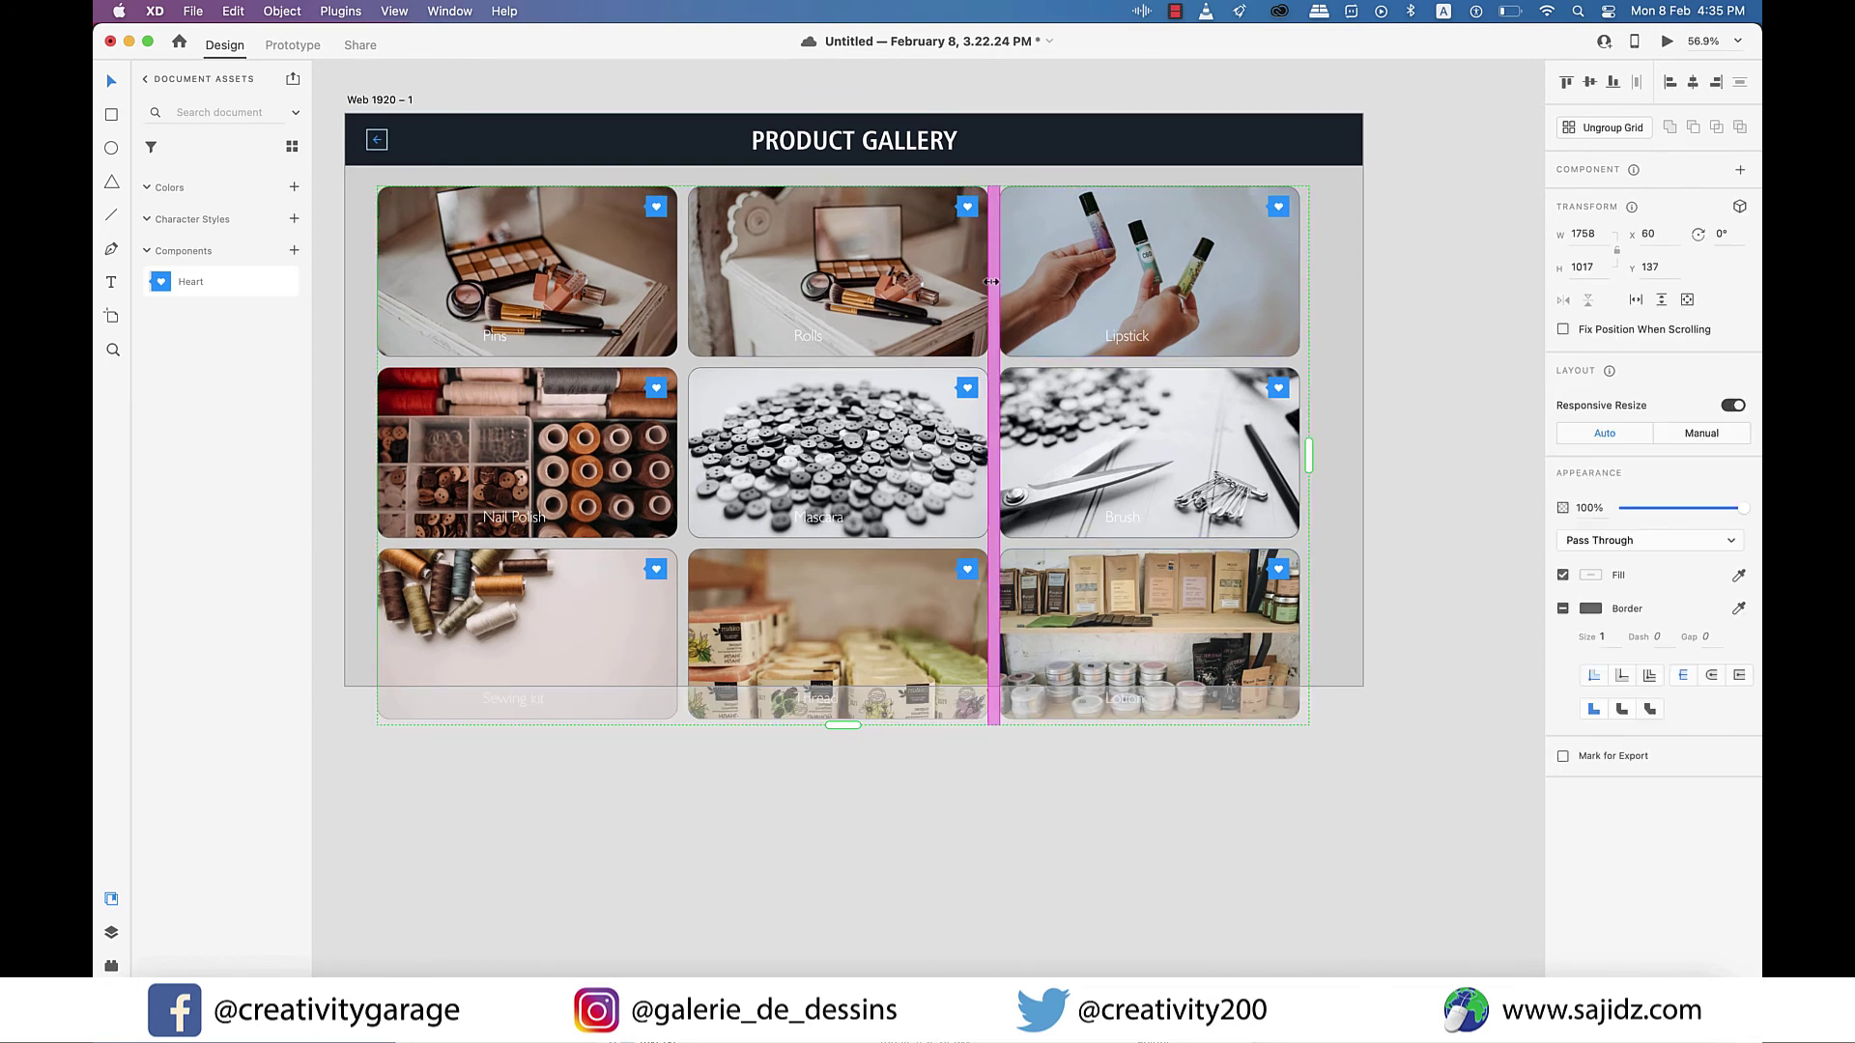
{"action": "scroll", "coordinate": [992, 281], "scroll_direction": "left", "scroll_amount": 1}
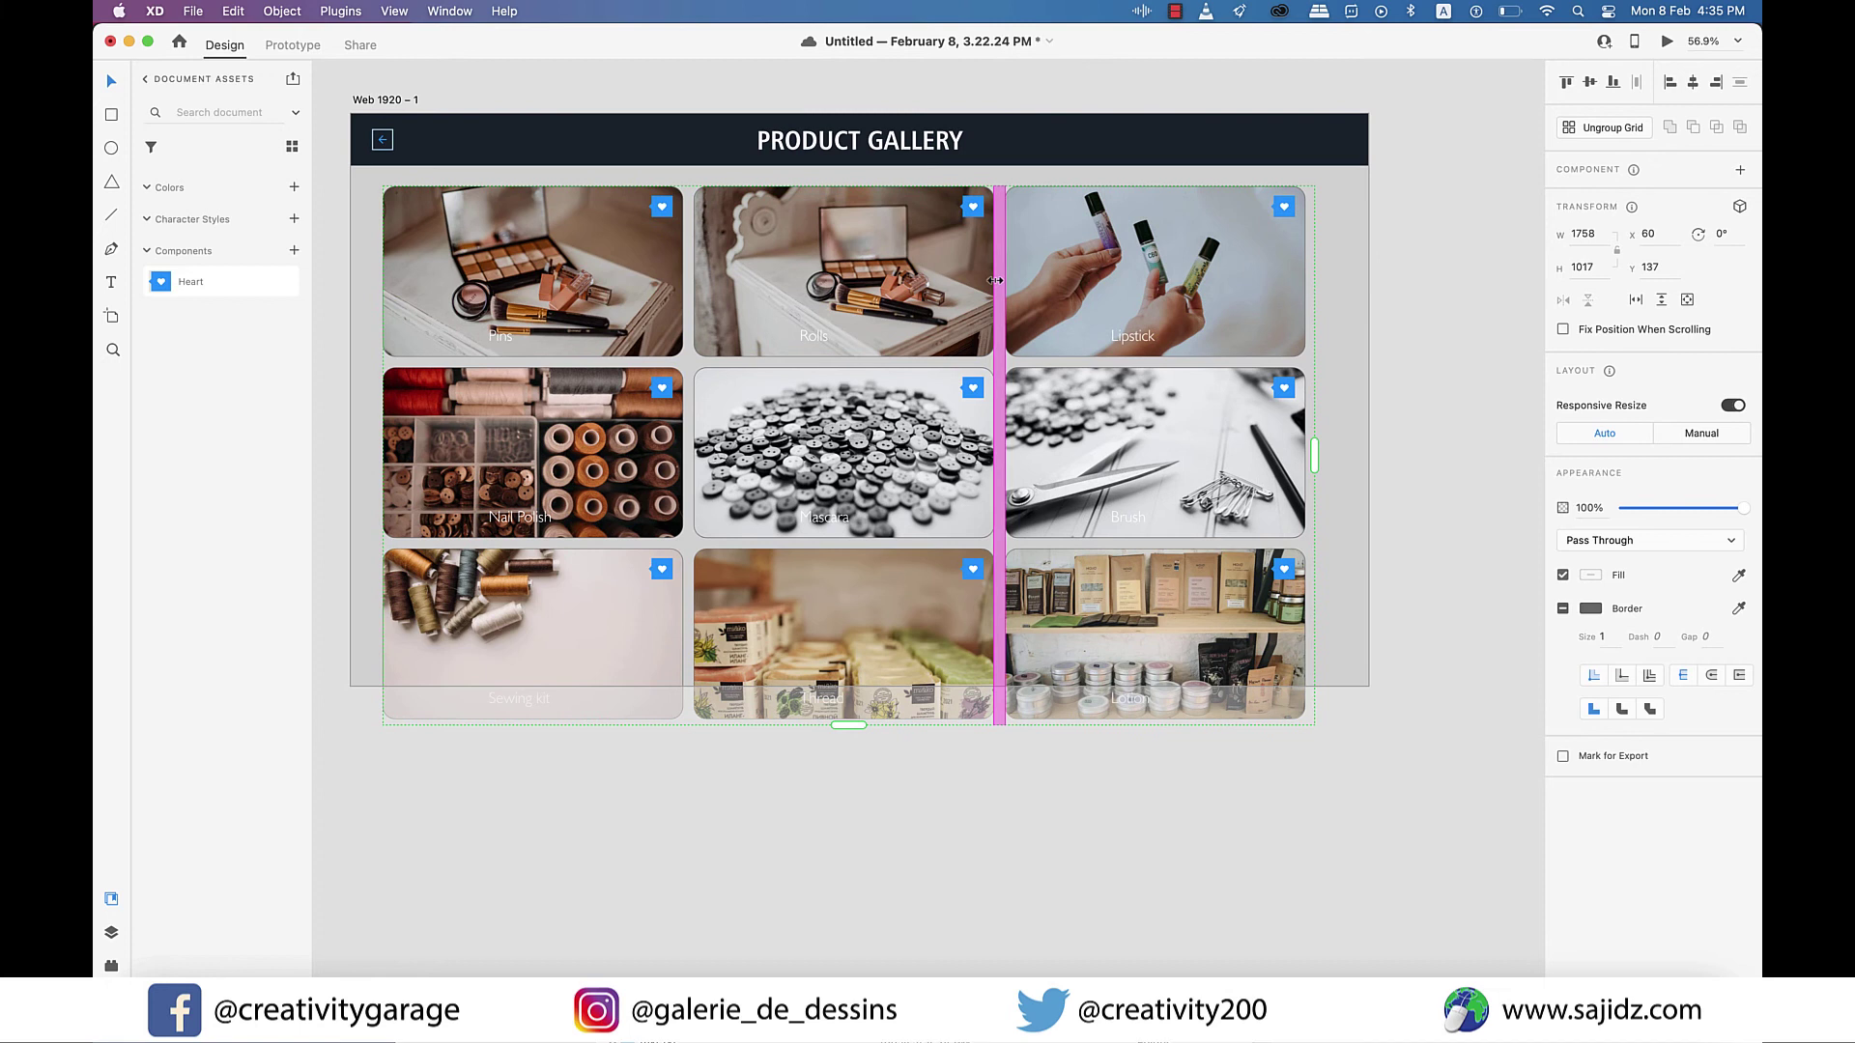
{"action": "mouse_move", "coordinate": [1000, 279]}
{"action": "left_mouse_down"}
{"action": "mouse_move", "coordinate": [1032, 281]}
{"action": "mouse_move", "coordinate": [1005, 285]}
{"action": "left_mouse_up"}
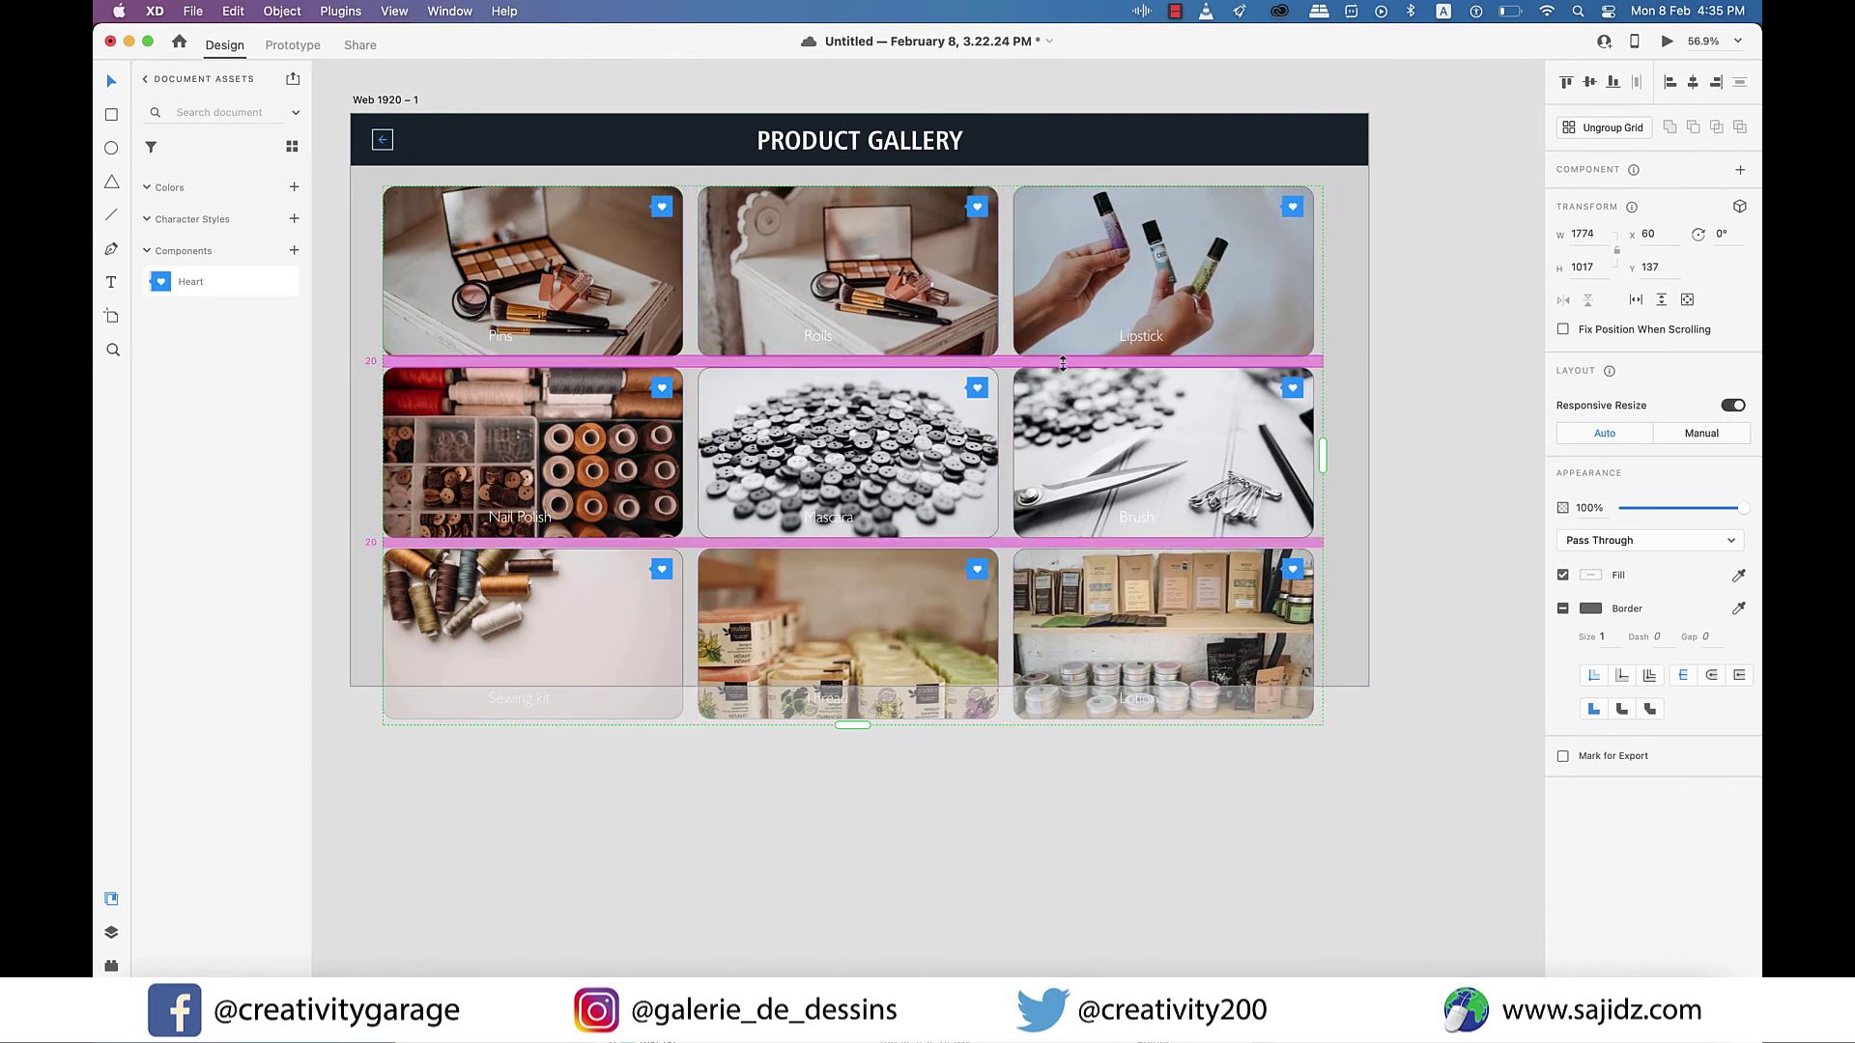
{"action": "left_click_drag", "start_coordinate": [1063, 364], "coordinate": [1065, 369]}
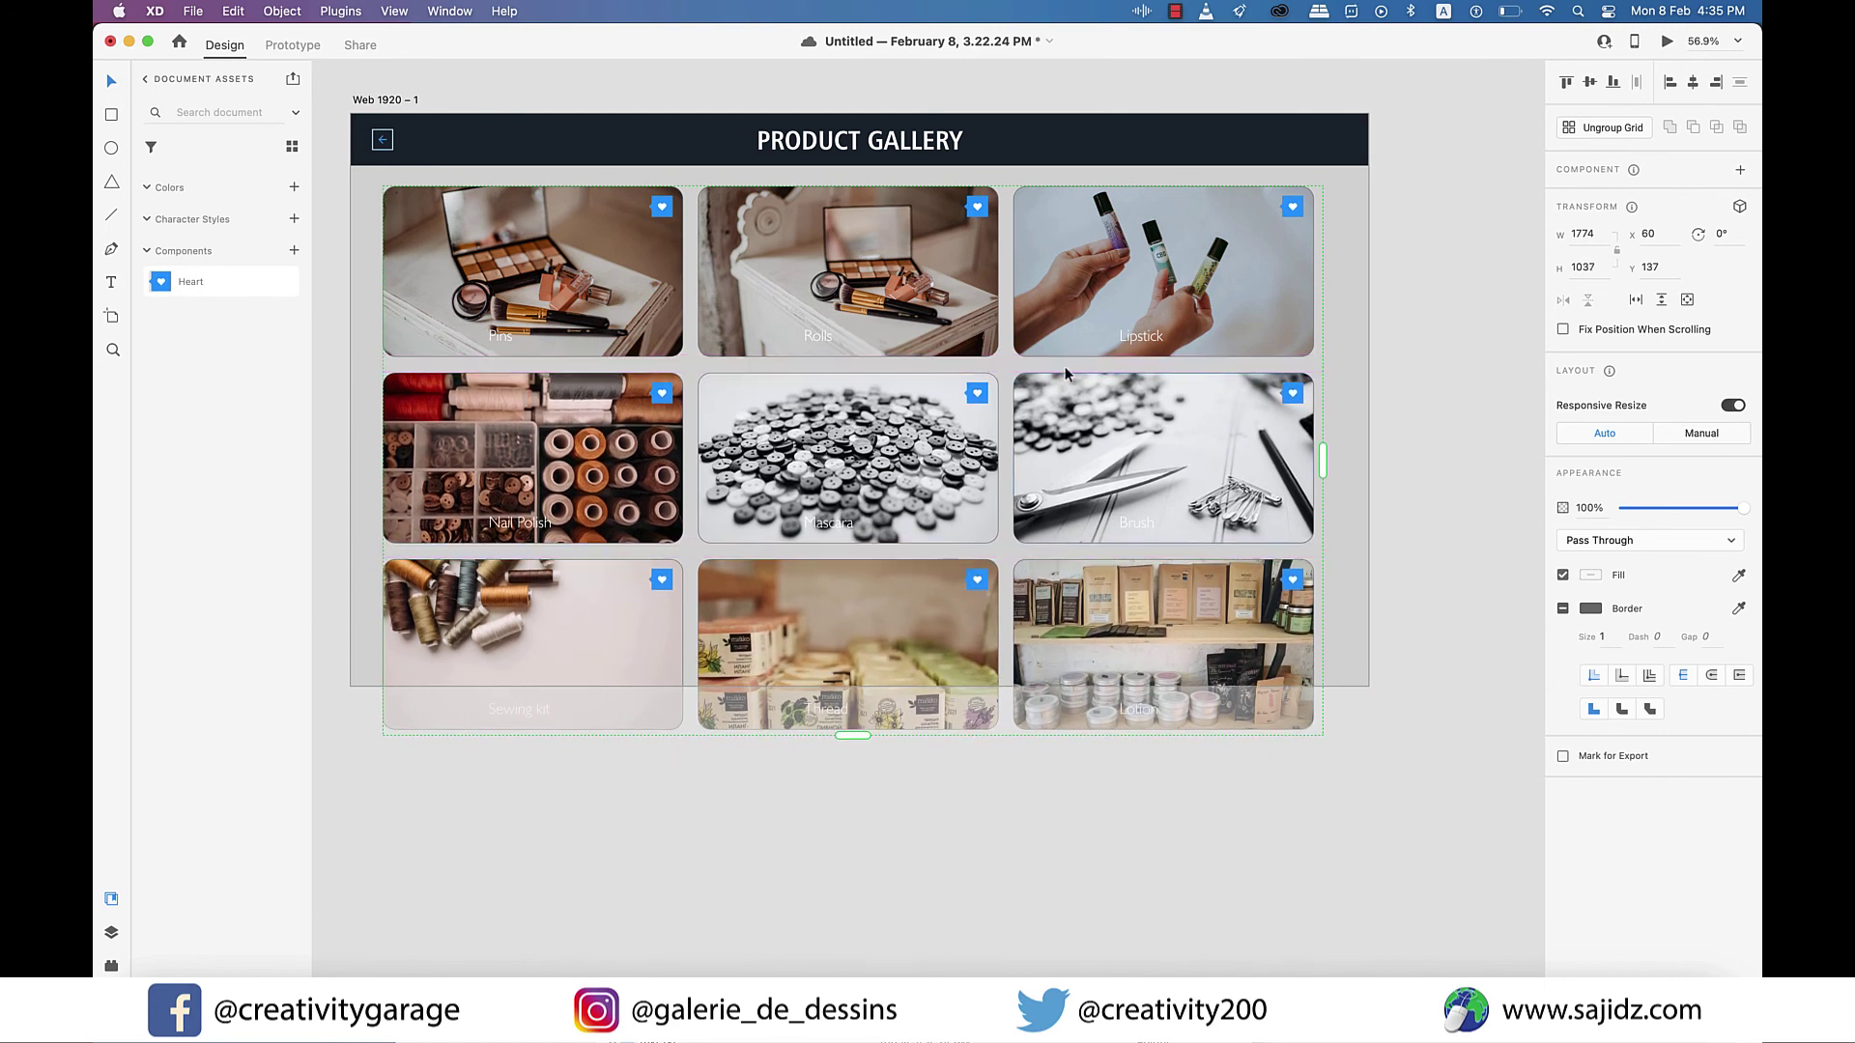
{"action": "left_click", "coordinate": [1463, 411]}
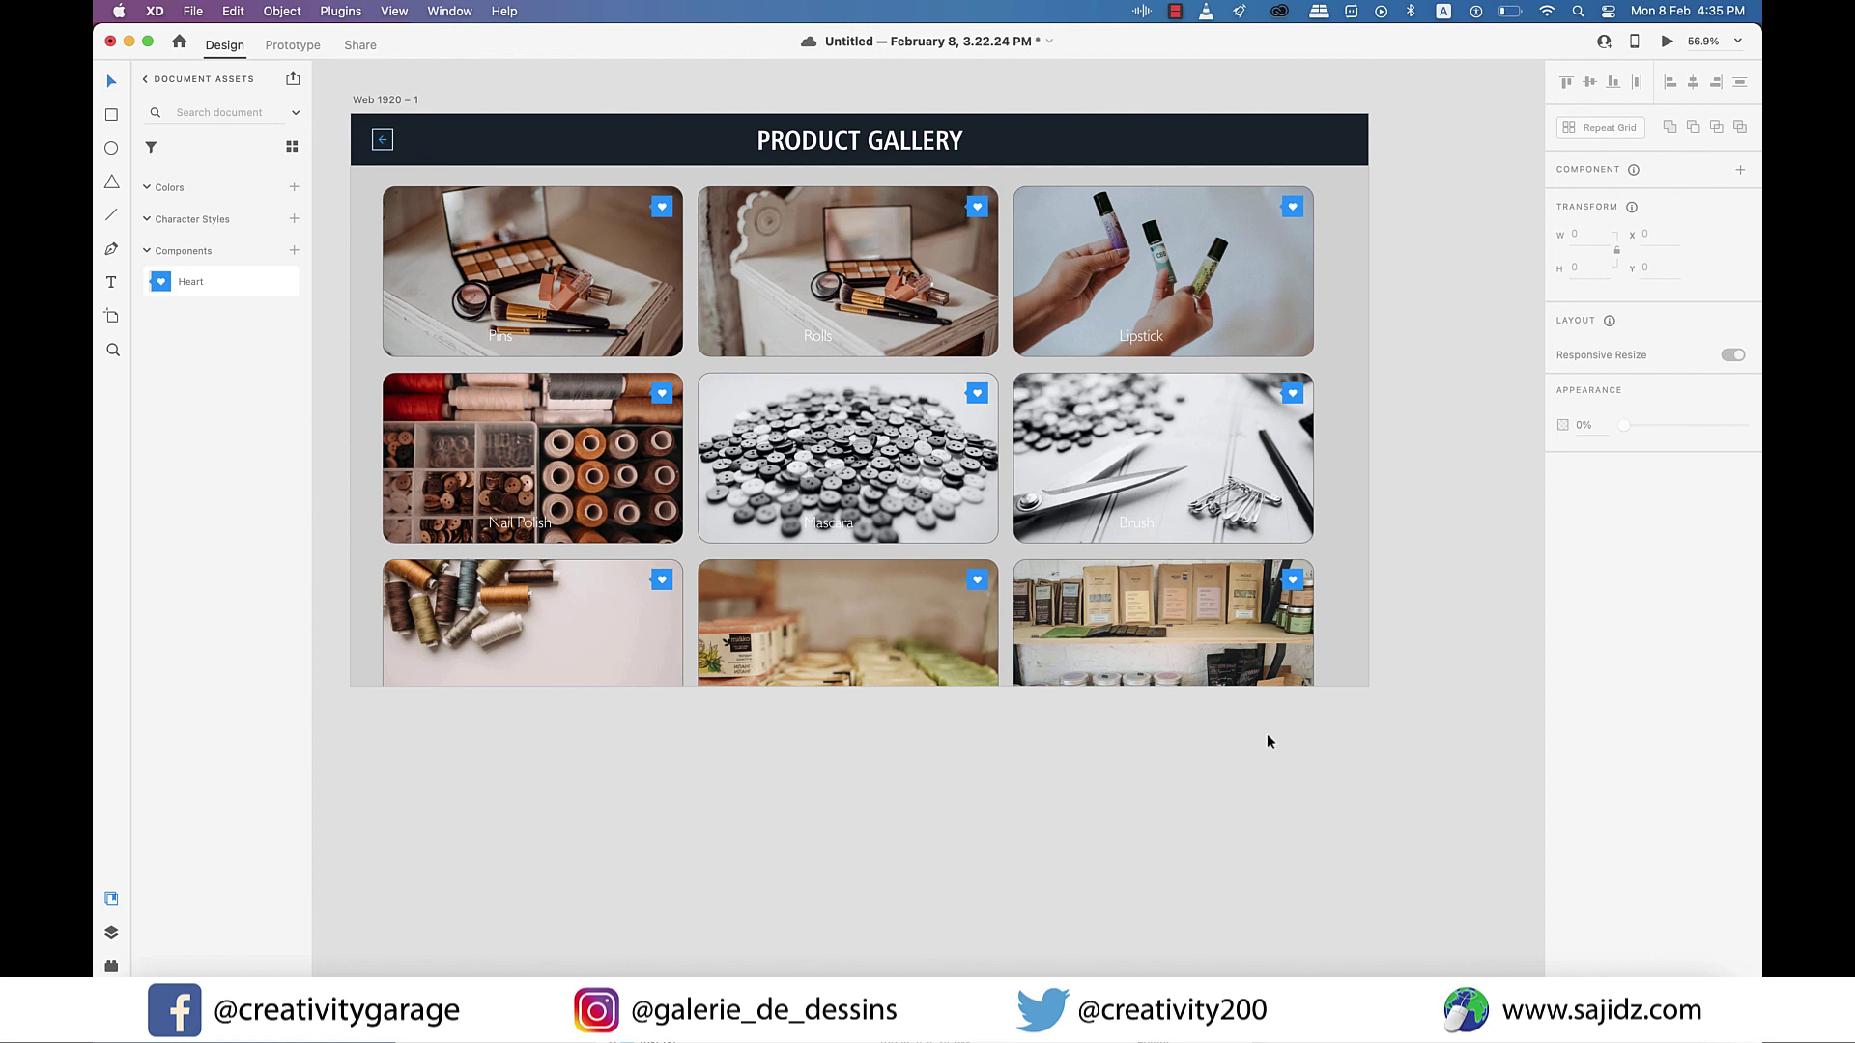
Save the gallery document with Cmd+S
{"action": "key", "text": "cmd+s"}
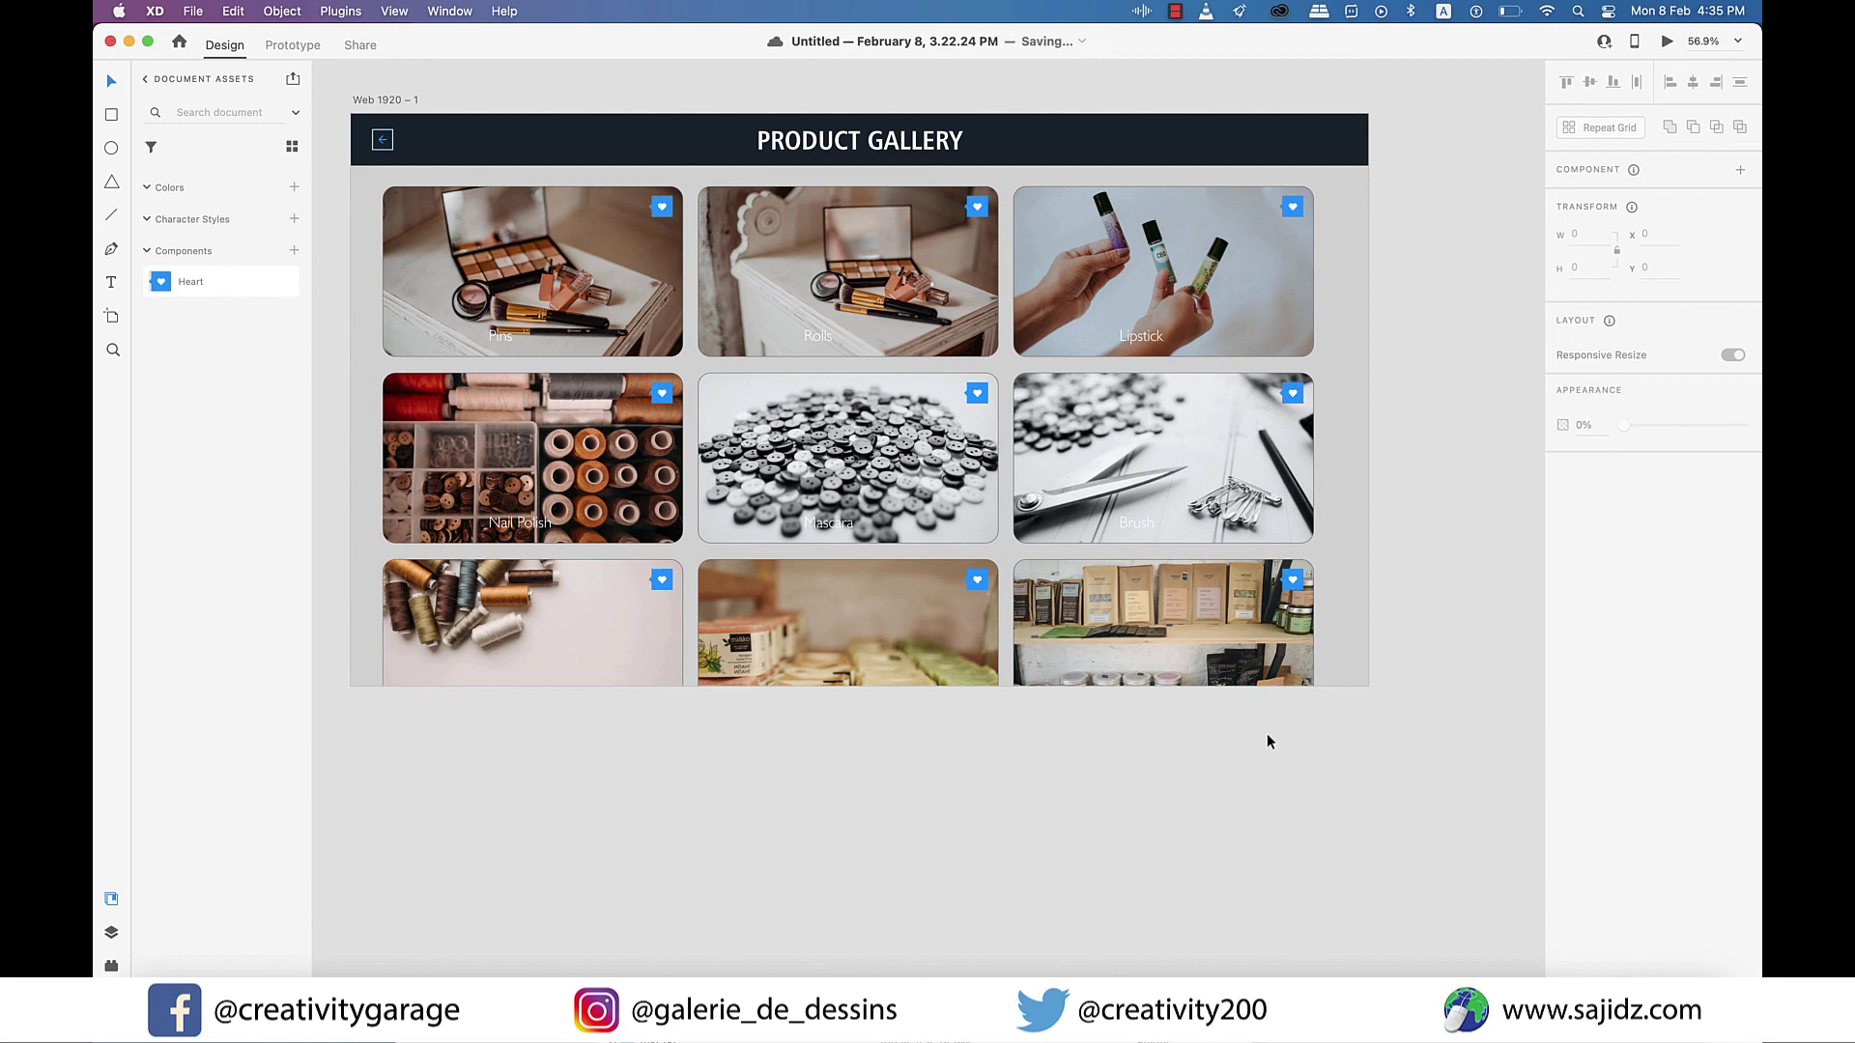